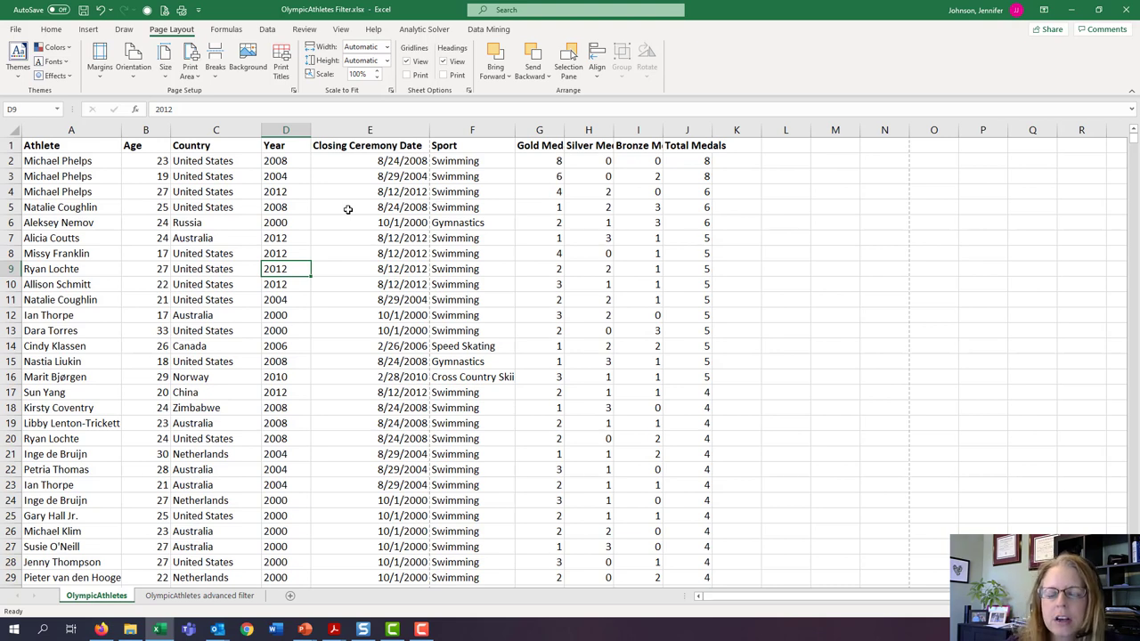
Step: In Page Break Preview, move the vertical page break to between the Year and Closing Ceremony Date columns
{"action": "left_click", "coordinate": [343, 32]}
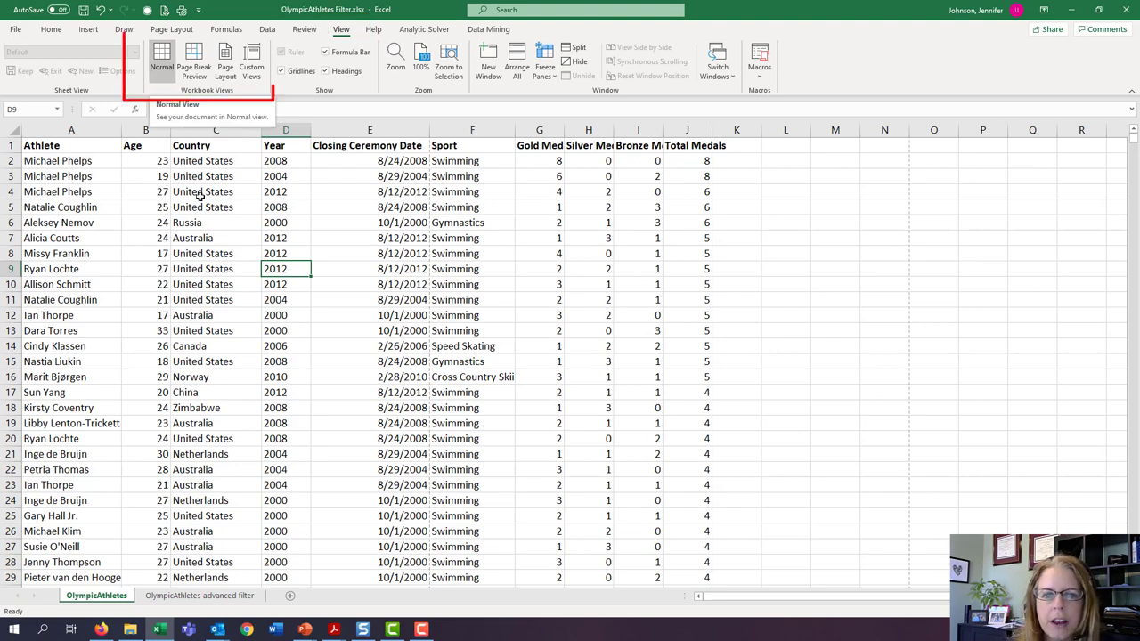
{"action": "left_click", "coordinate": [194, 63]}
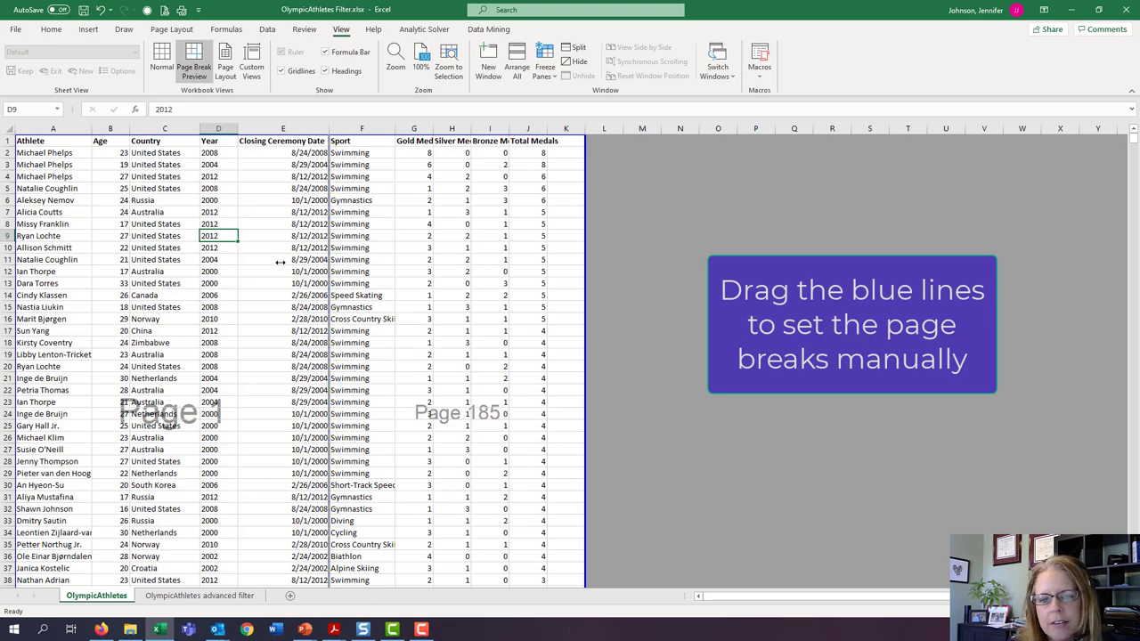
{"action": "left_click_drag", "start_coordinate": [329, 267], "coordinate": [396, 269]}
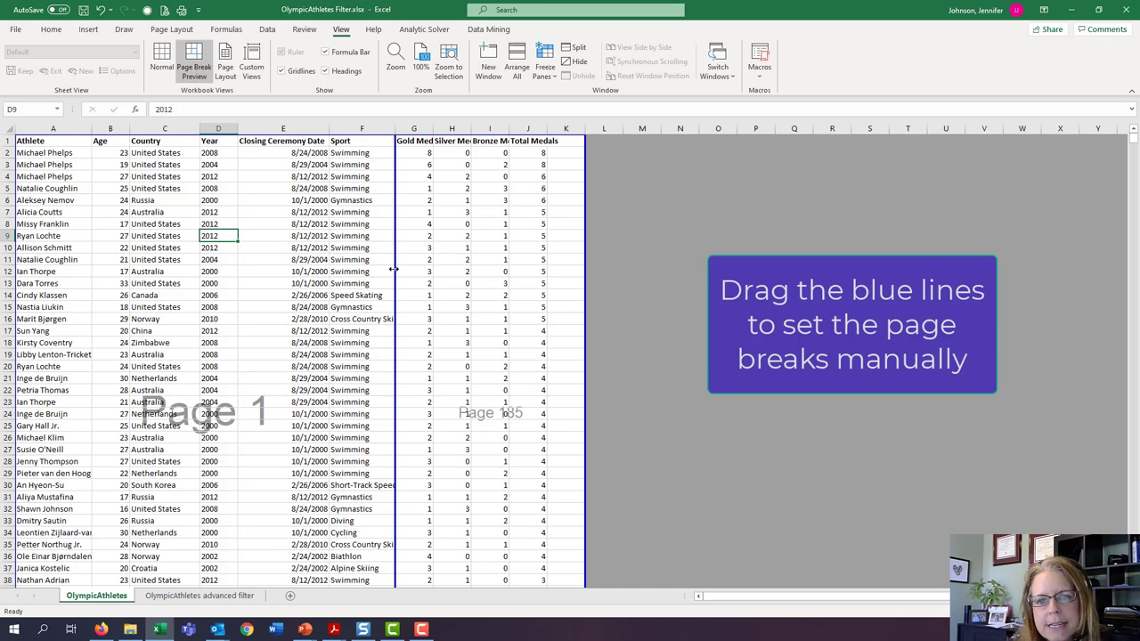
{"action": "left_click_drag", "start_coordinate": [393, 269], "coordinate": [232, 270]}
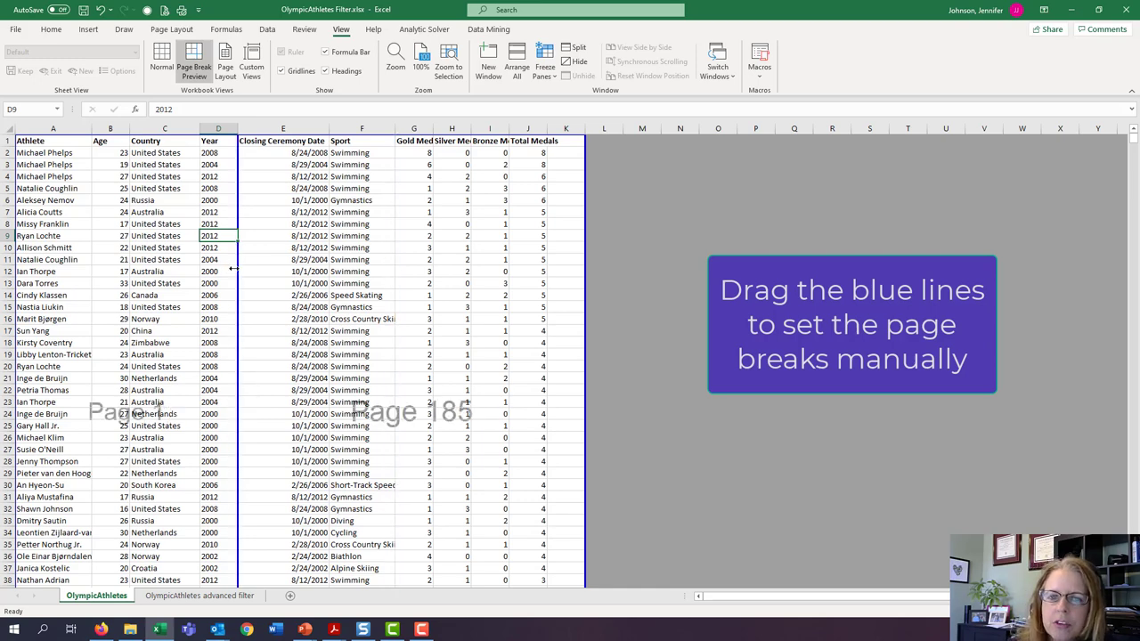
Step: Move the first horizontal page break up to between rows 38 and 39
{"action": "scroll", "coordinate": [244, 308], "scroll_direction": "down", "scroll_amount": 7}
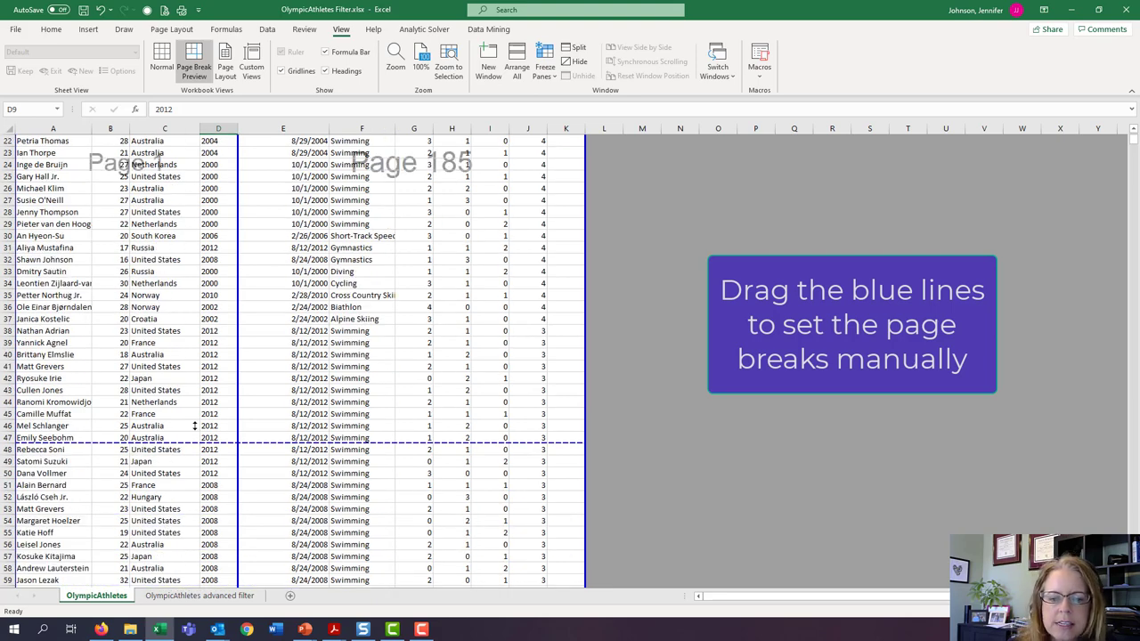
{"action": "left_click_drag", "start_coordinate": [194, 426], "coordinate": [169, 336]}
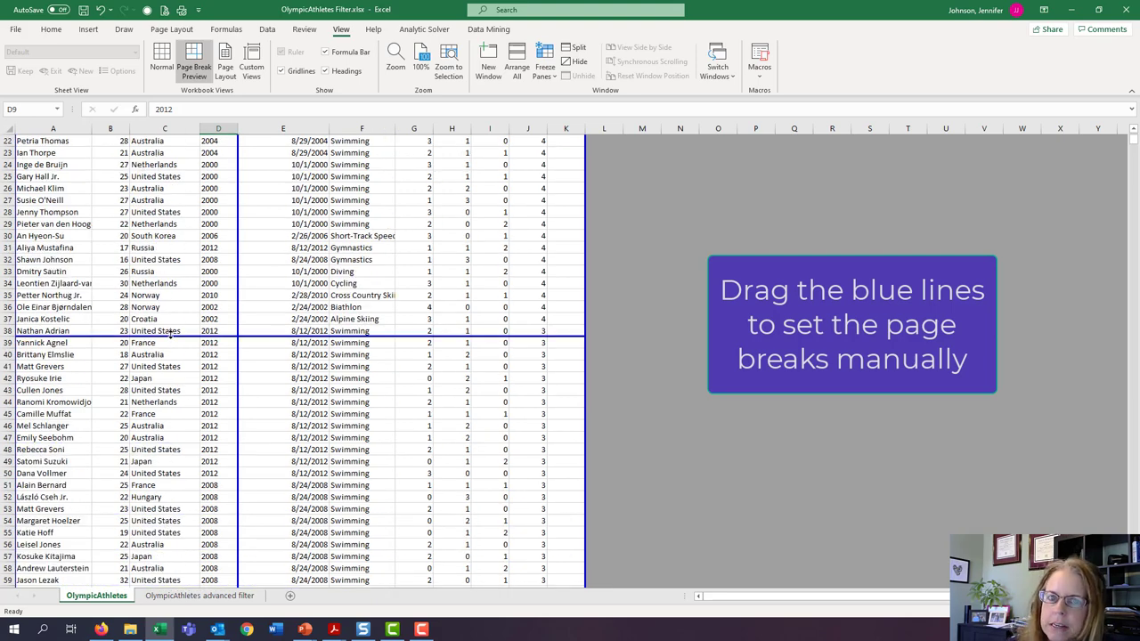
{"action": "scroll", "coordinate": [169, 332], "scroll_direction": "up", "scroll_amount": 7}
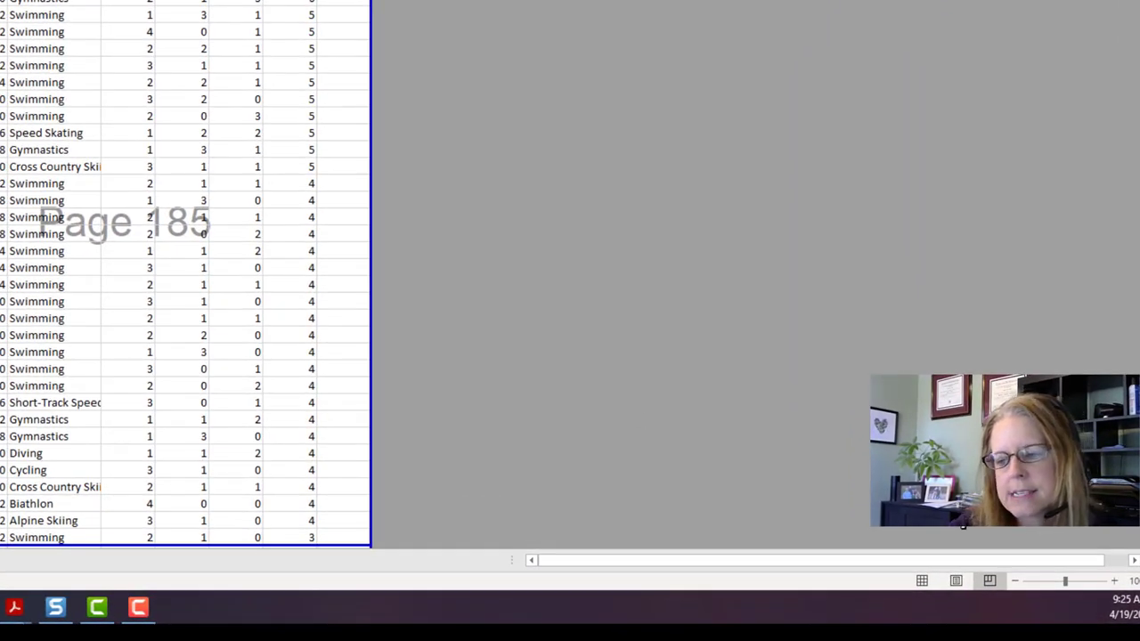
Step: Compare how the sheet looks in Normal, Page Layout and Page Break Preview views
{"action": "left_click", "coordinate": [924, 588]}
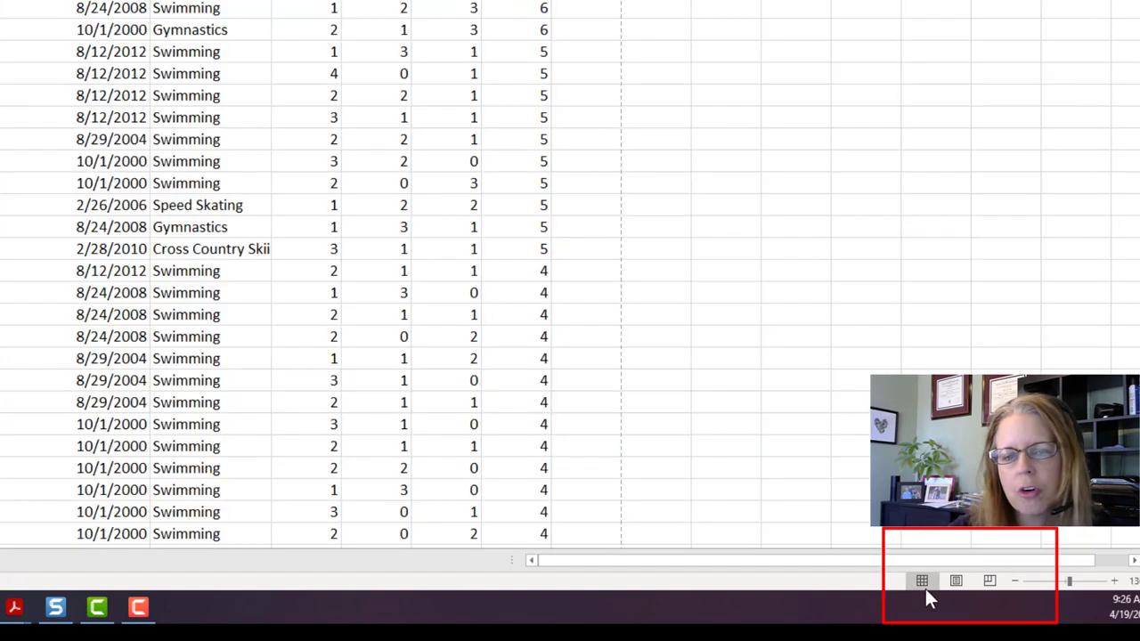
{"action": "left_click", "coordinate": [961, 588]}
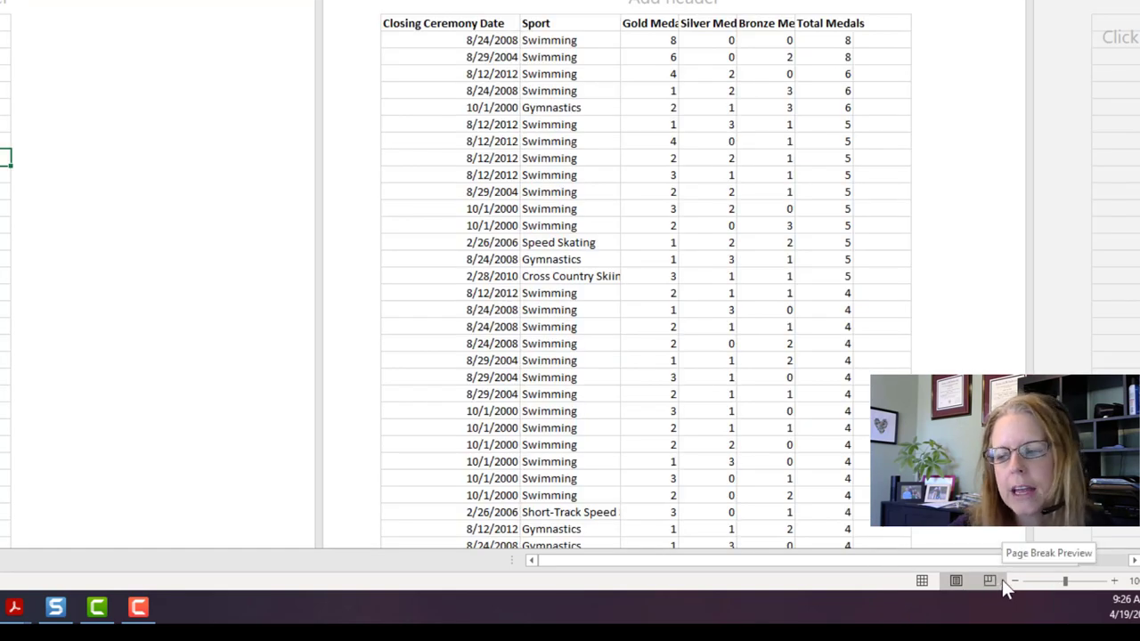
{"action": "left_click", "coordinate": [990, 581]}
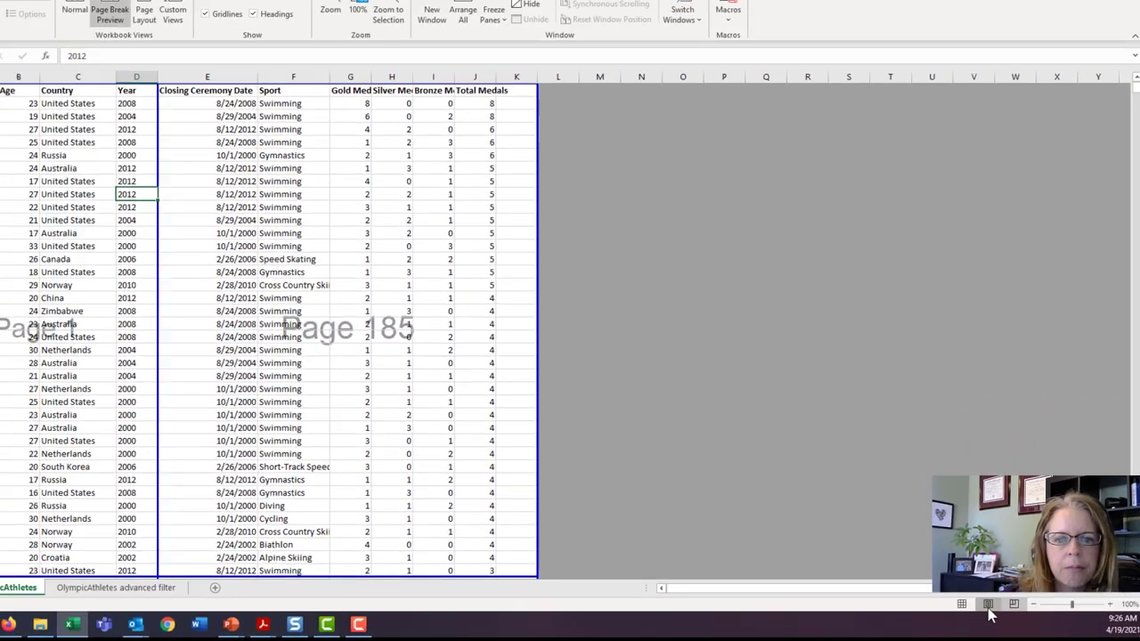
Step: In Page Layout view, add a centered footer with the text and page number code "Page -&[Page]-"
{"action": "left_click", "coordinate": [957, 584]}
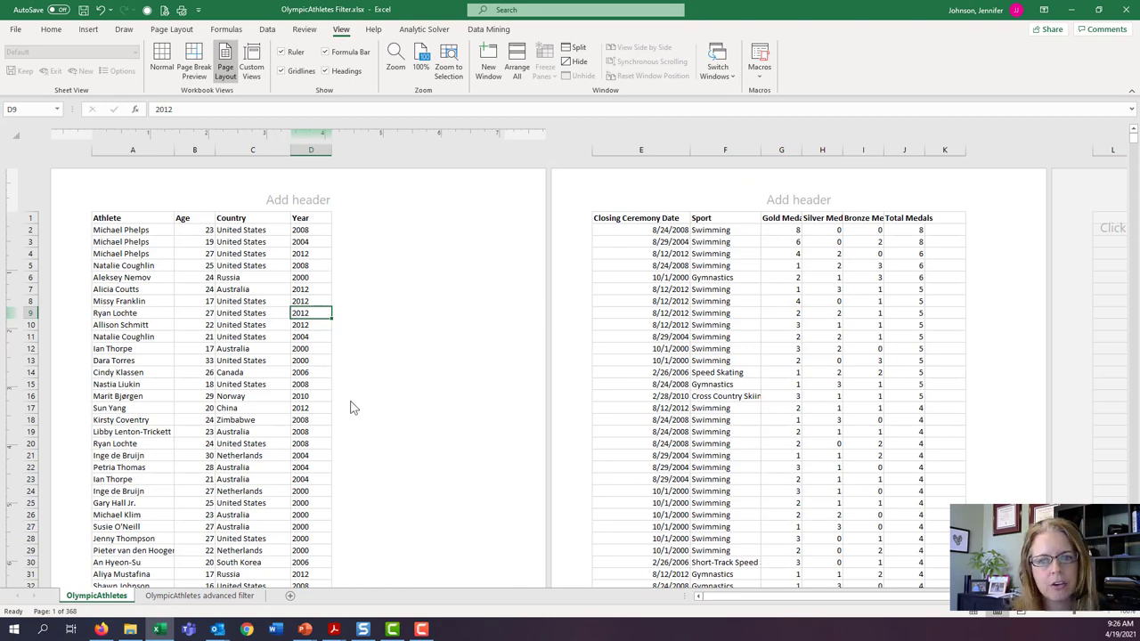
{"action": "scroll", "coordinate": [351, 408], "scroll_direction": "down", "scroll_amount": 6}
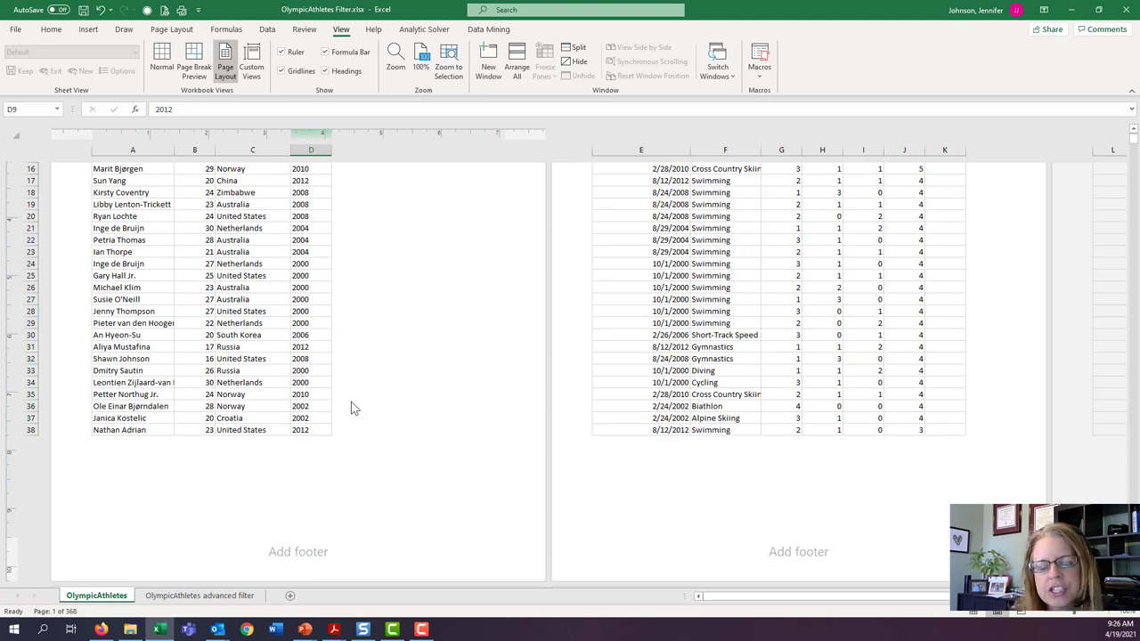
{"action": "left_click", "coordinate": [303, 545]}
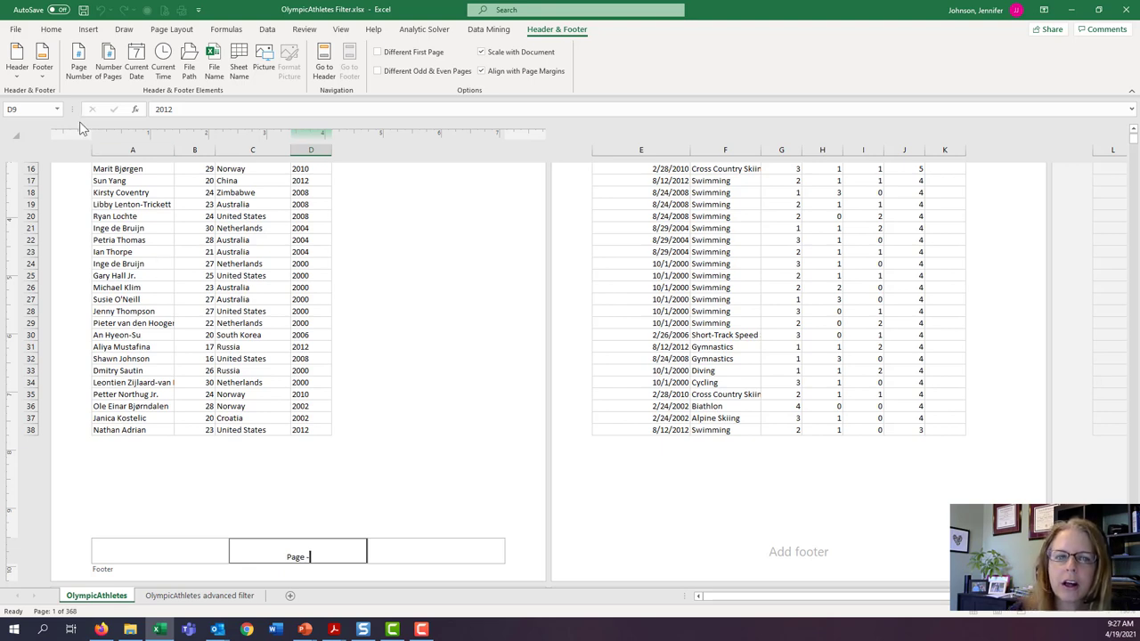
{"action": "left_click", "coordinate": [77, 69]}
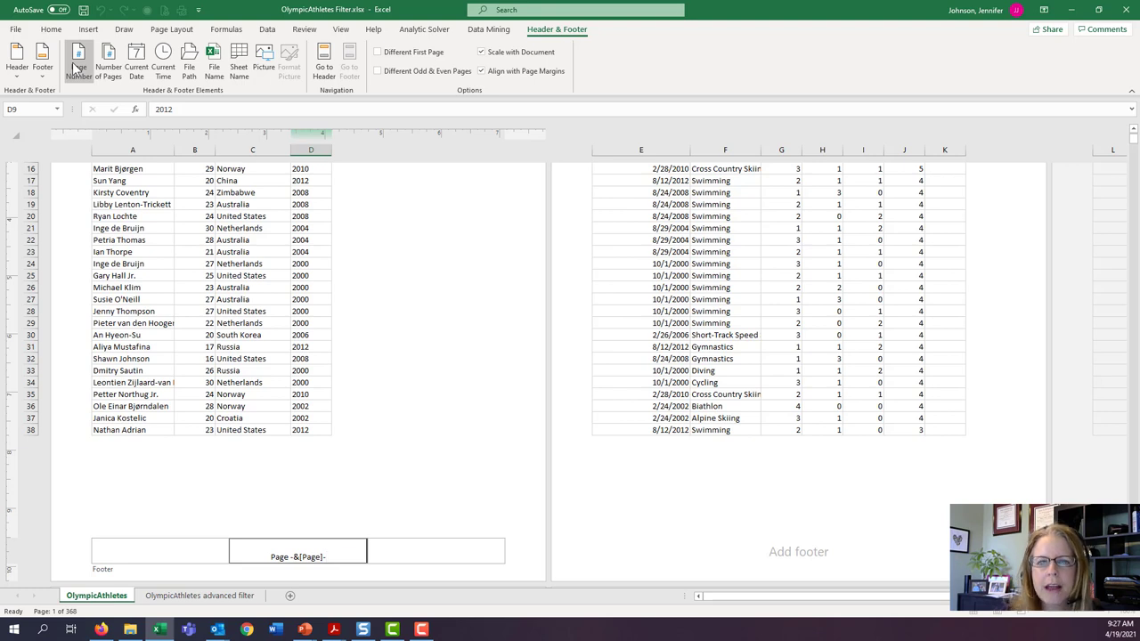
{"action": "left_click", "coordinate": [358, 504]}
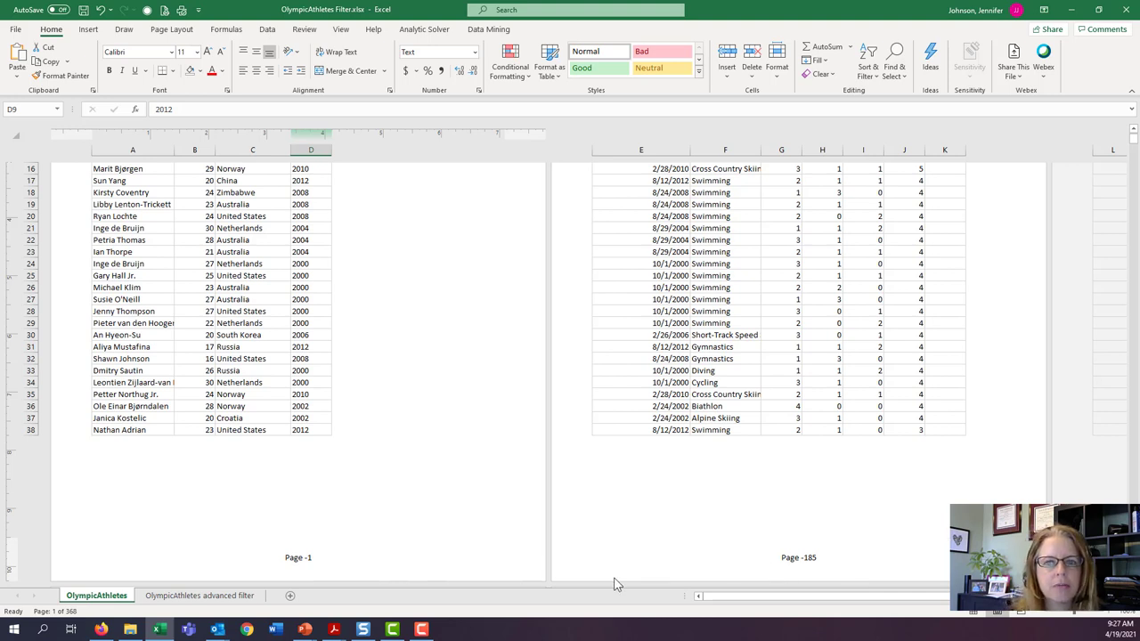
Step: Reopen the footer and examine the Header & Footer tools and the footer's left and right sections
{"action": "left_click", "coordinate": [328, 545]}
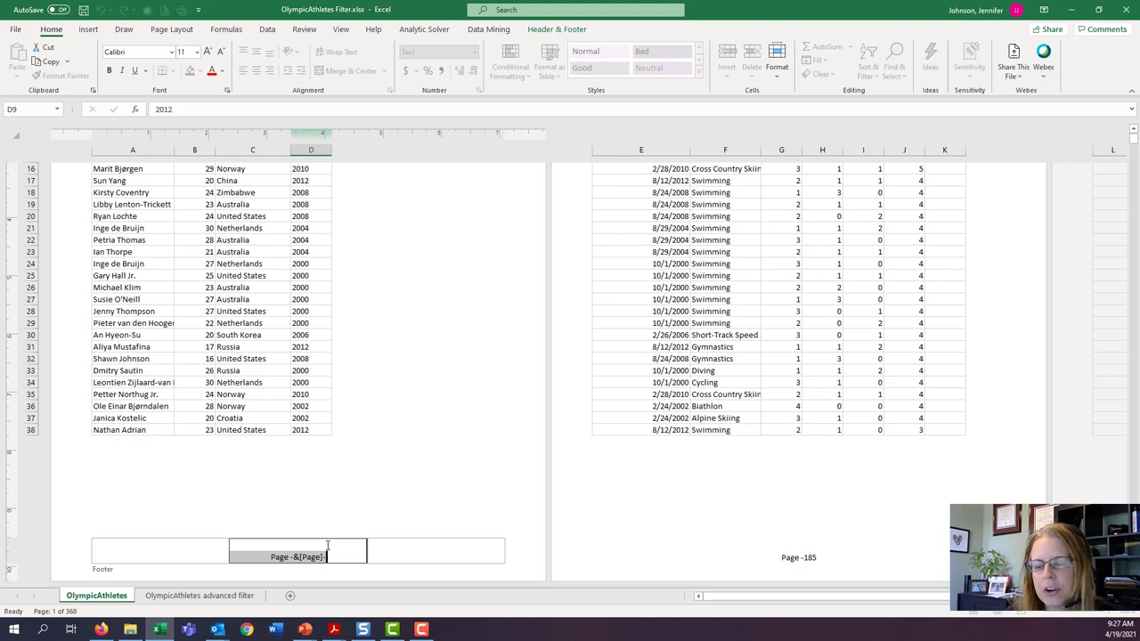
{"action": "left_click", "coordinate": [531, 32]}
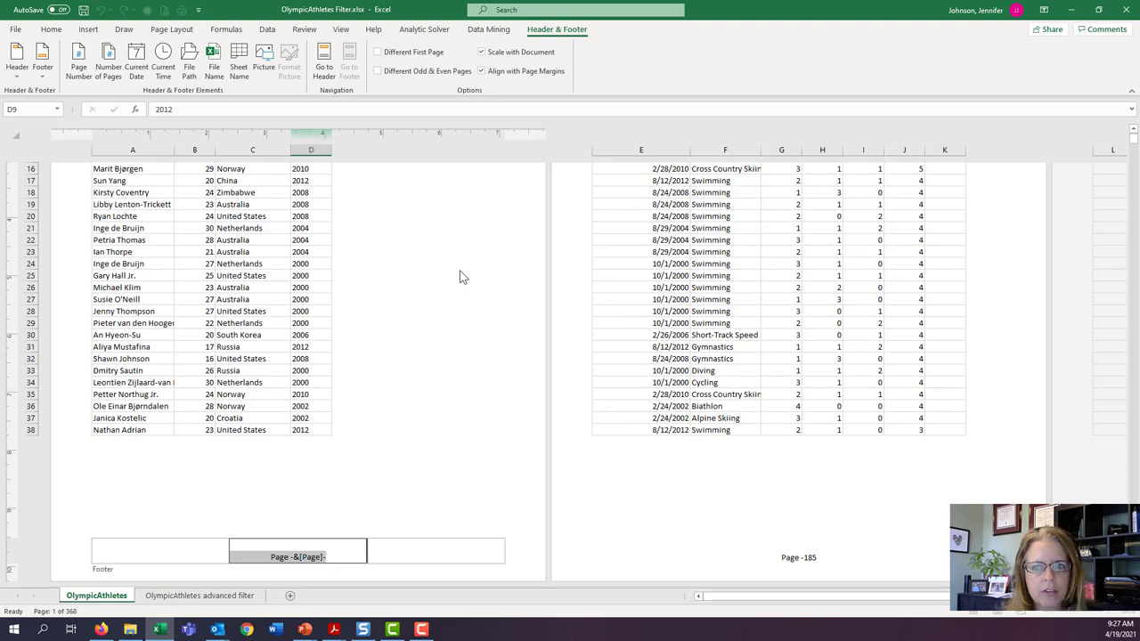
{"action": "left_click", "coordinate": [141, 556]}
{"action": "left_click", "coordinate": [410, 558]}
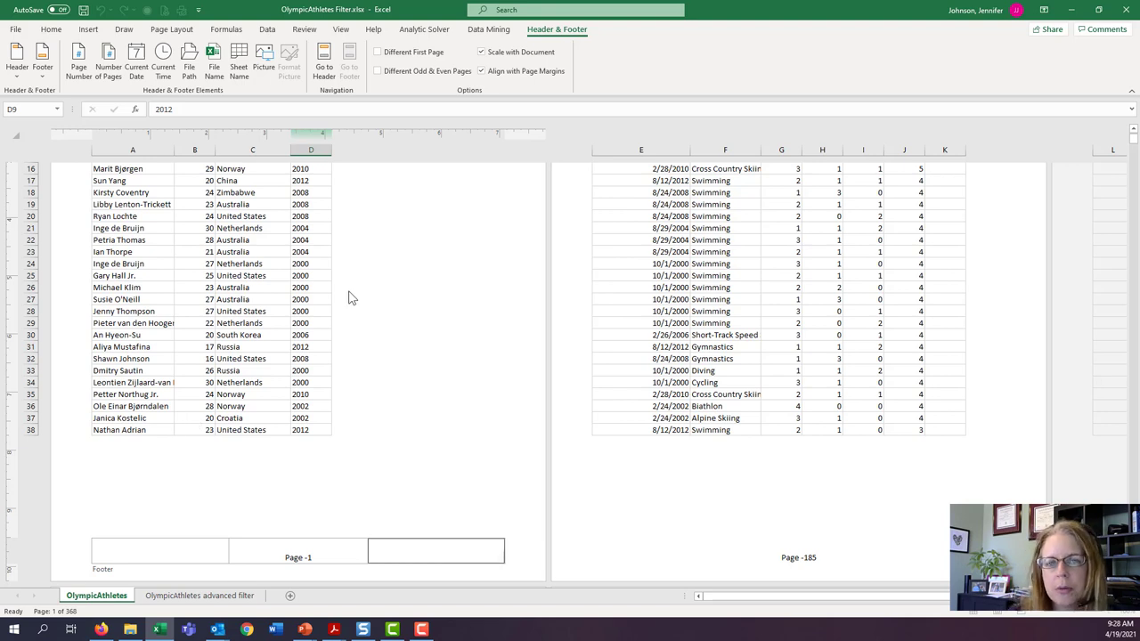
Step: Return the sheet to Page Break Preview and select the header row cells from A1 to K1 to highlight them
{"action": "left_click", "coordinate": [340, 28]}
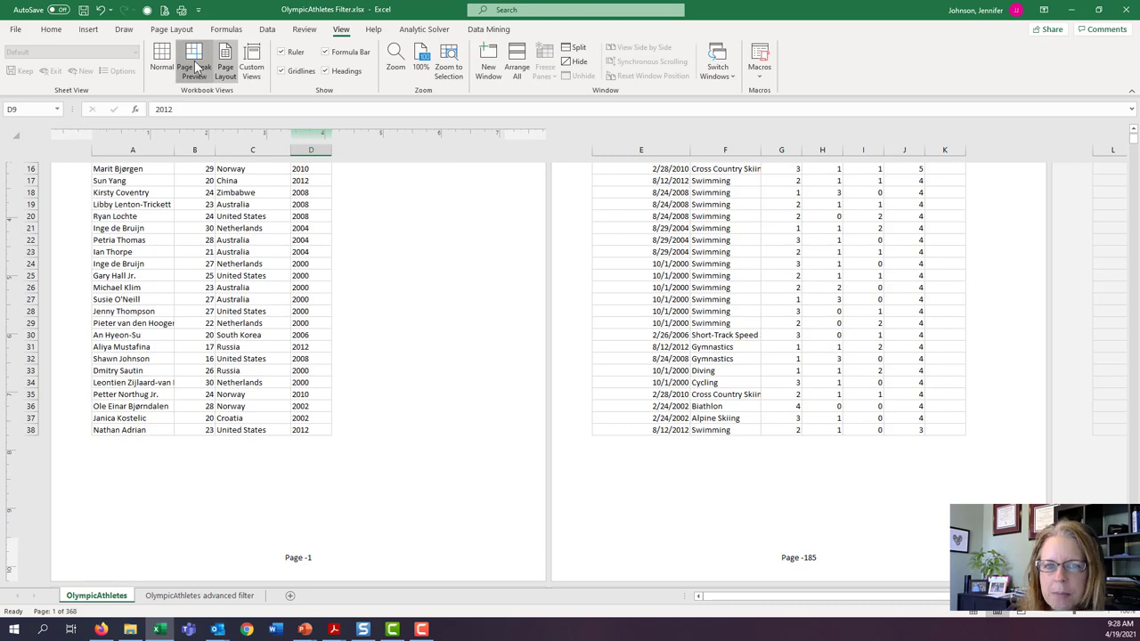
{"action": "left_click", "coordinate": [195, 67]}
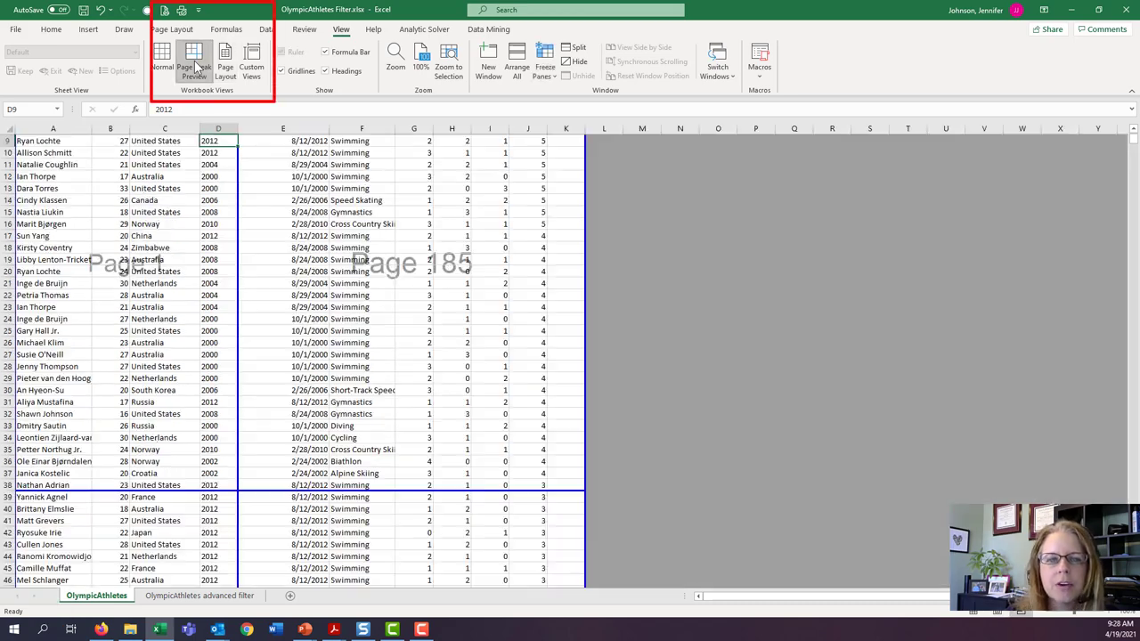
{"action": "scroll", "coordinate": [280, 210], "scroll_direction": "up", "scroll_amount": 3}
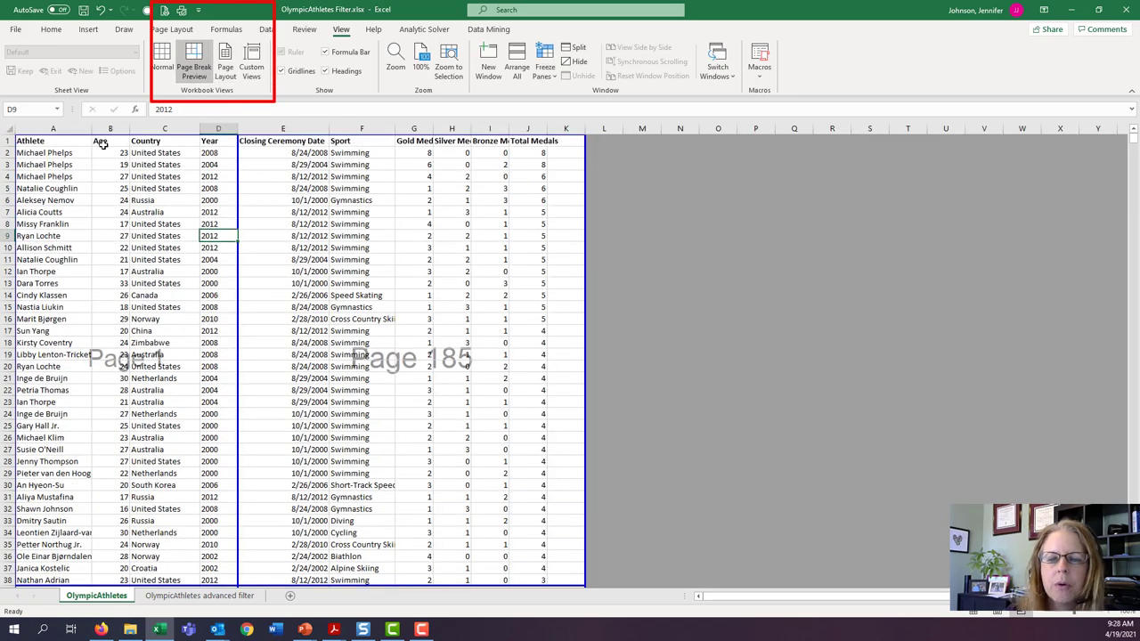
{"action": "left_click_drag", "start_coordinate": [45, 138], "coordinate": [574, 143]}
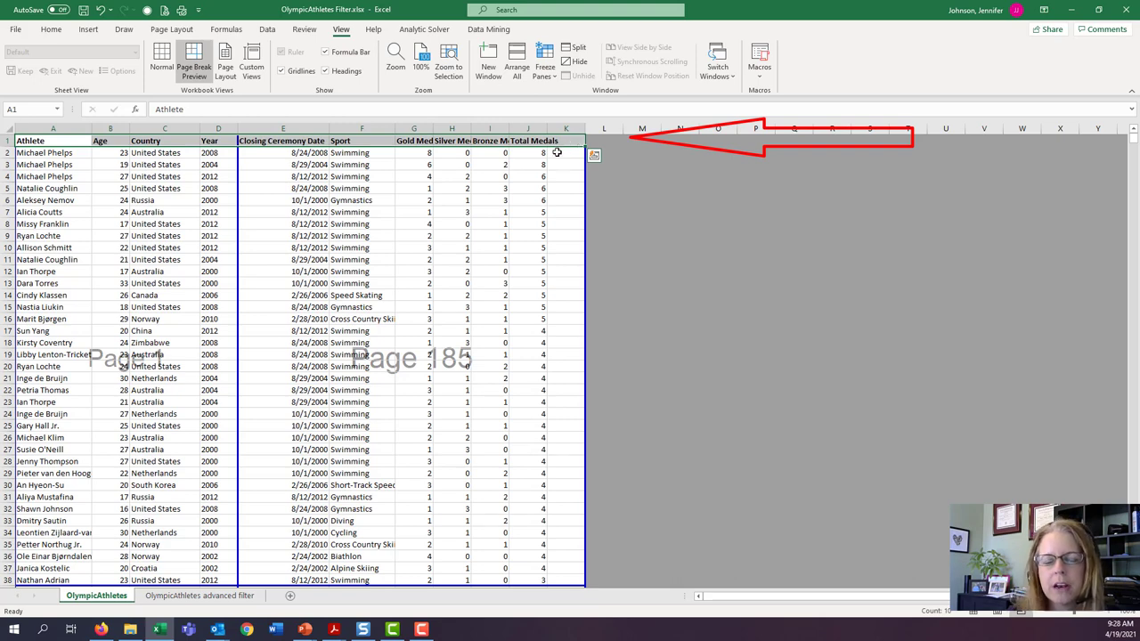
{"action": "left_click", "coordinate": [511, 222]}
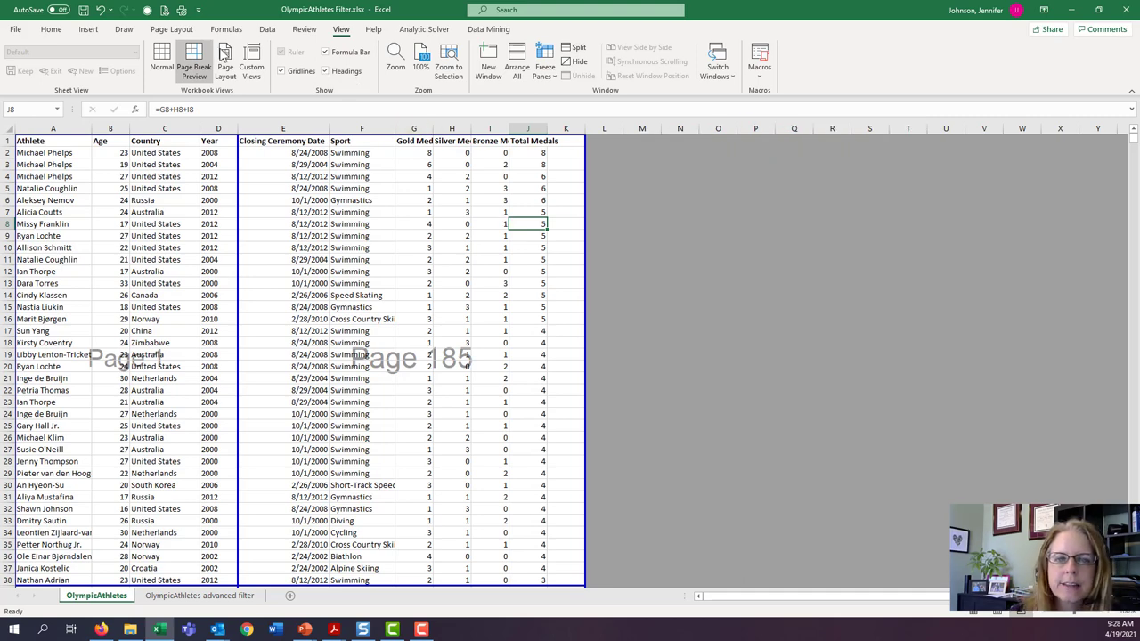
Step: Turn on gridline printing for the sheet and check the first three pages in the print preview
{"action": "left_click", "coordinate": [183, 30]}
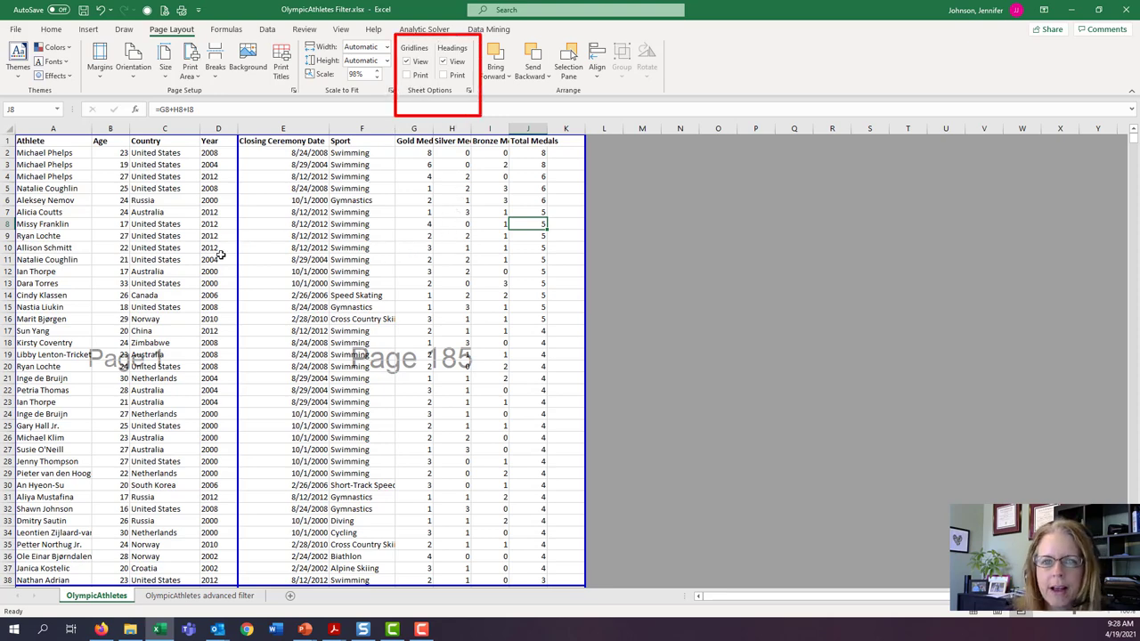
{"action": "left_click", "coordinate": [406, 75]}
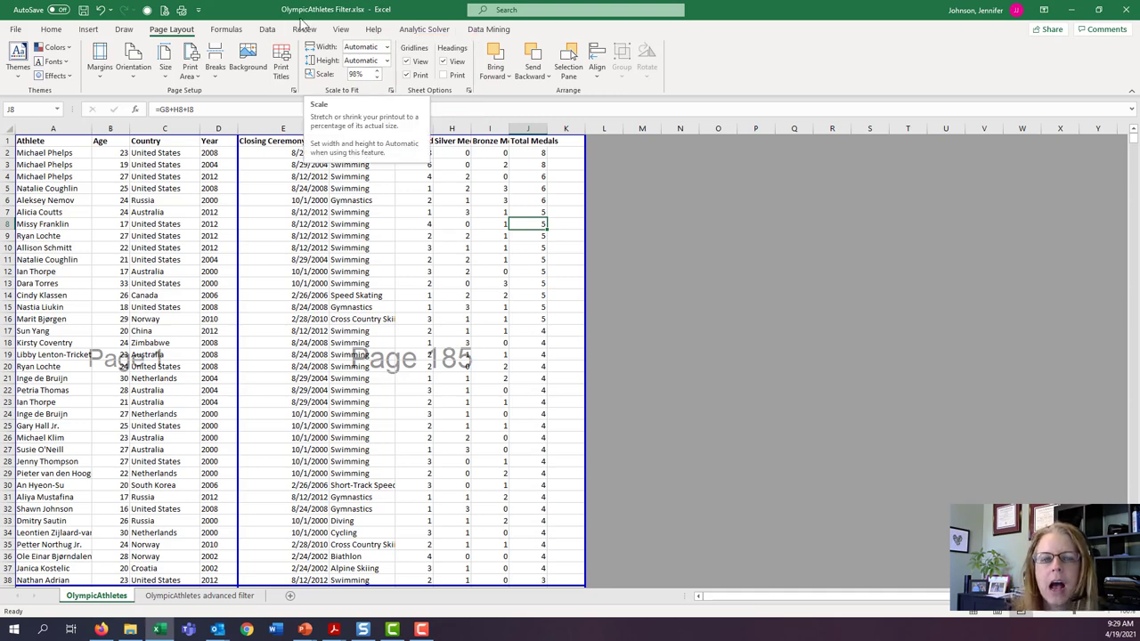
{"action": "left_click", "coordinate": [165, 12]}
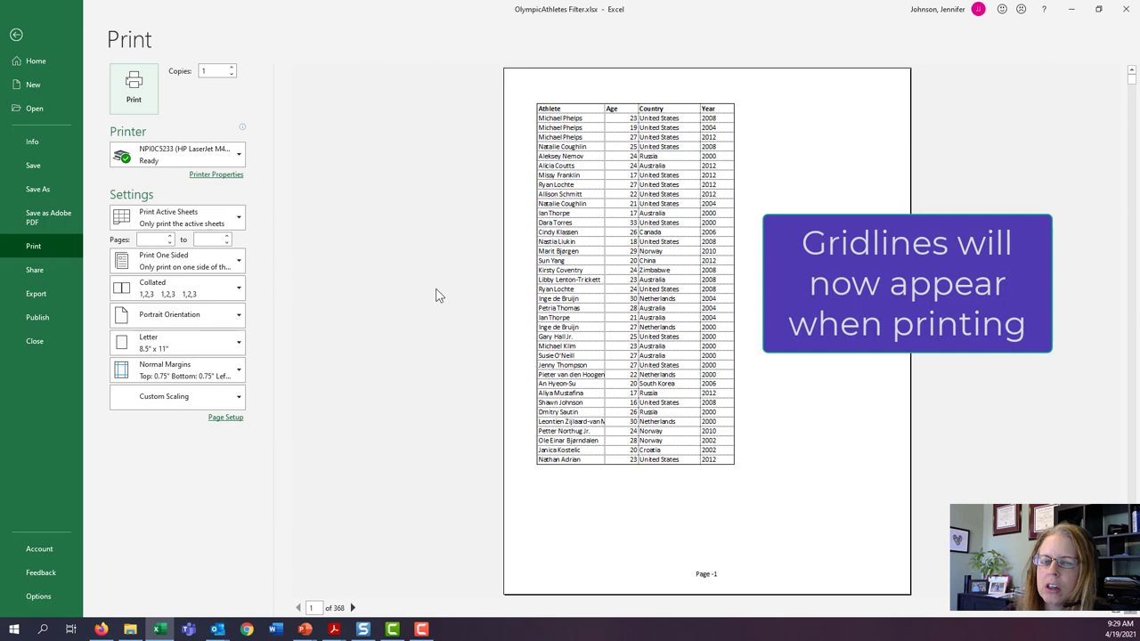
{"action": "left_click", "coordinate": [352, 608]}
{"action": "left_click", "coordinate": [353, 609]}
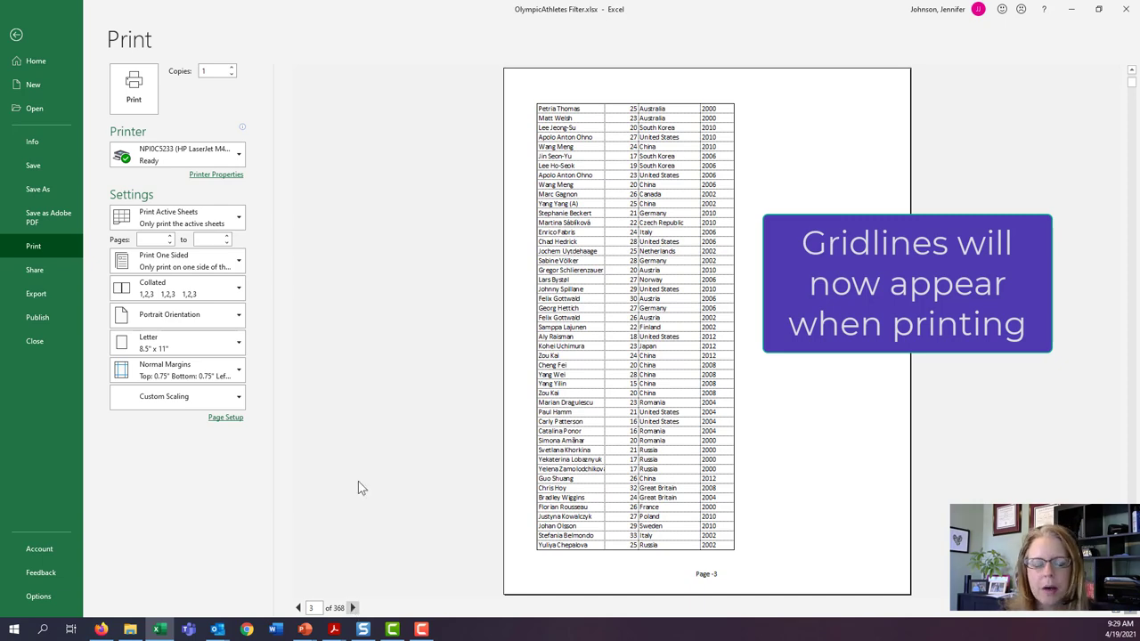
{"action": "key", "text": "Escape"}
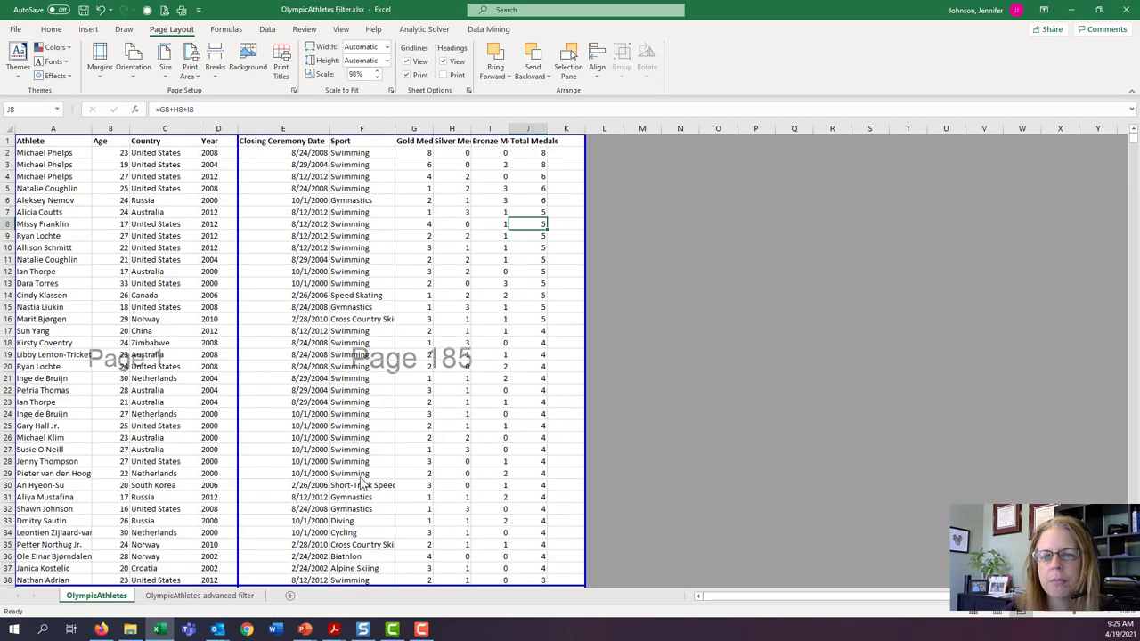
Step: Turn on printing of row and column headings and check the first page in the print preview
{"action": "left_click", "coordinate": [444, 74]}
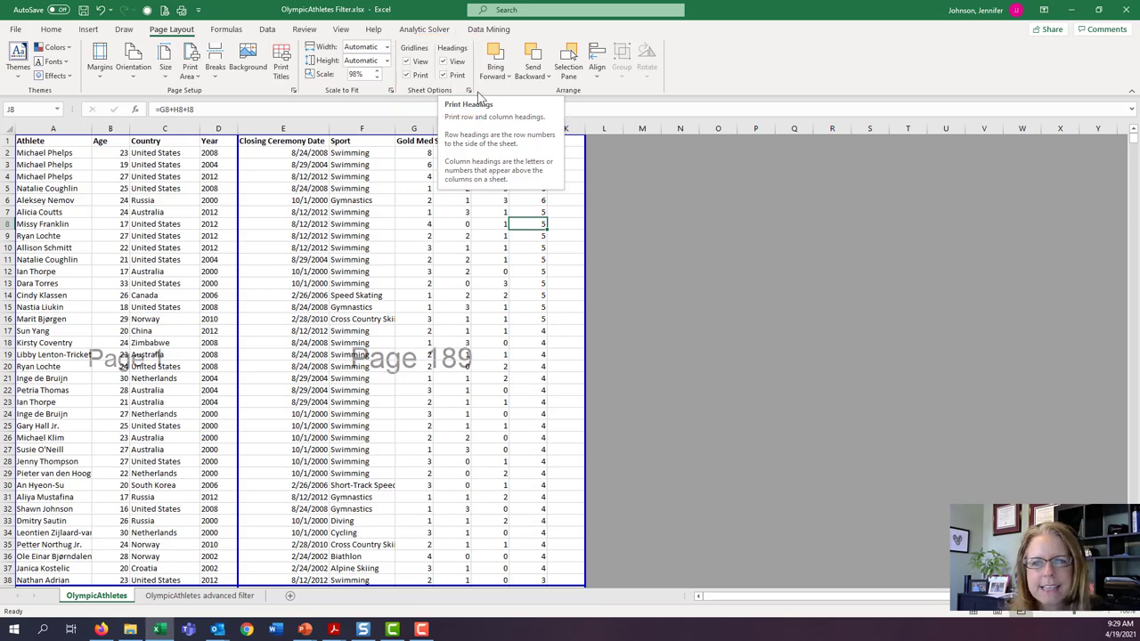
{"action": "left_click", "coordinate": [165, 11]}
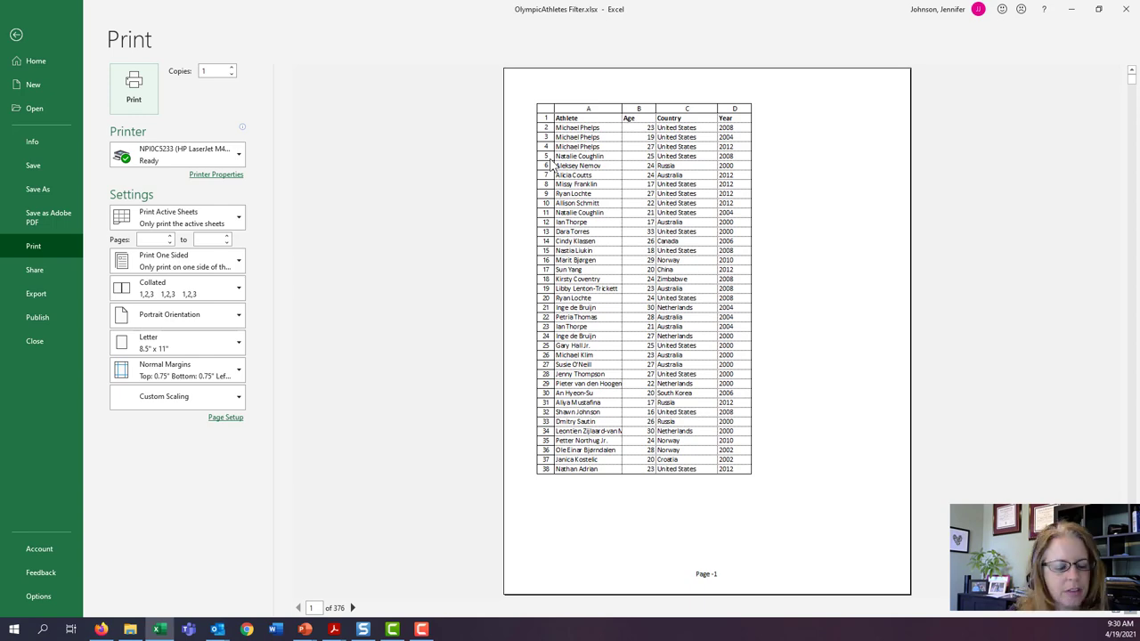
{"action": "key", "text": "Escape"}
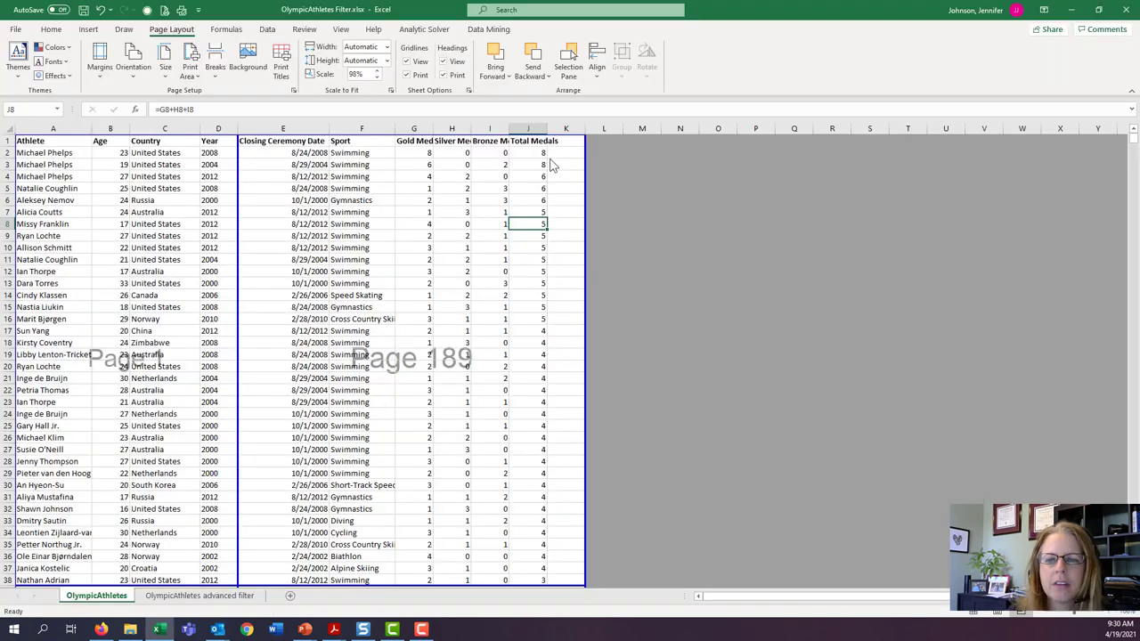
Step: Turn off printing of both the row and column headings and the gridlines
{"action": "left_click", "coordinate": [443, 74]}
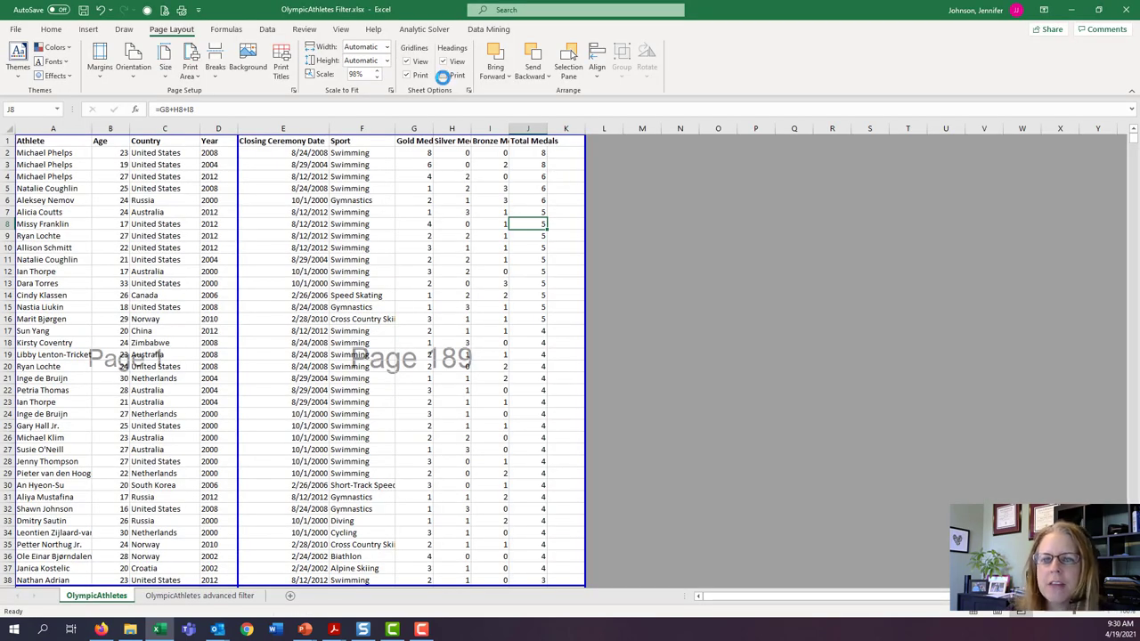
{"action": "left_click", "coordinate": [408, 75]}
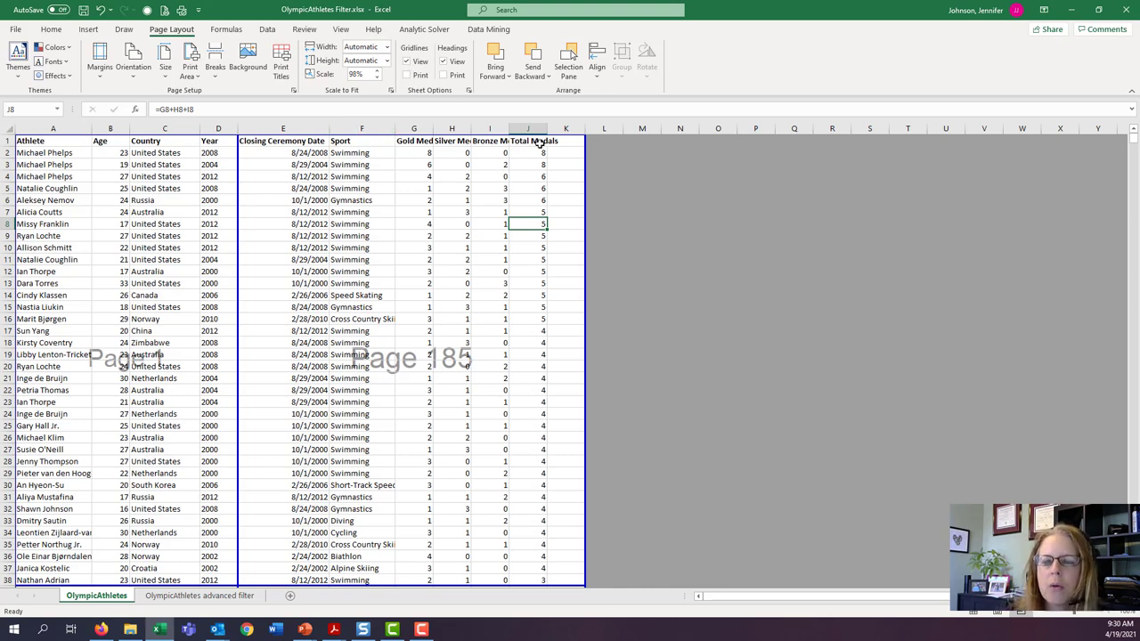
Step: Set row 1 to repeat at the top of every printed page and change the page order to over, then down
{"action": "left_click", "coordinate": [283, 71]}
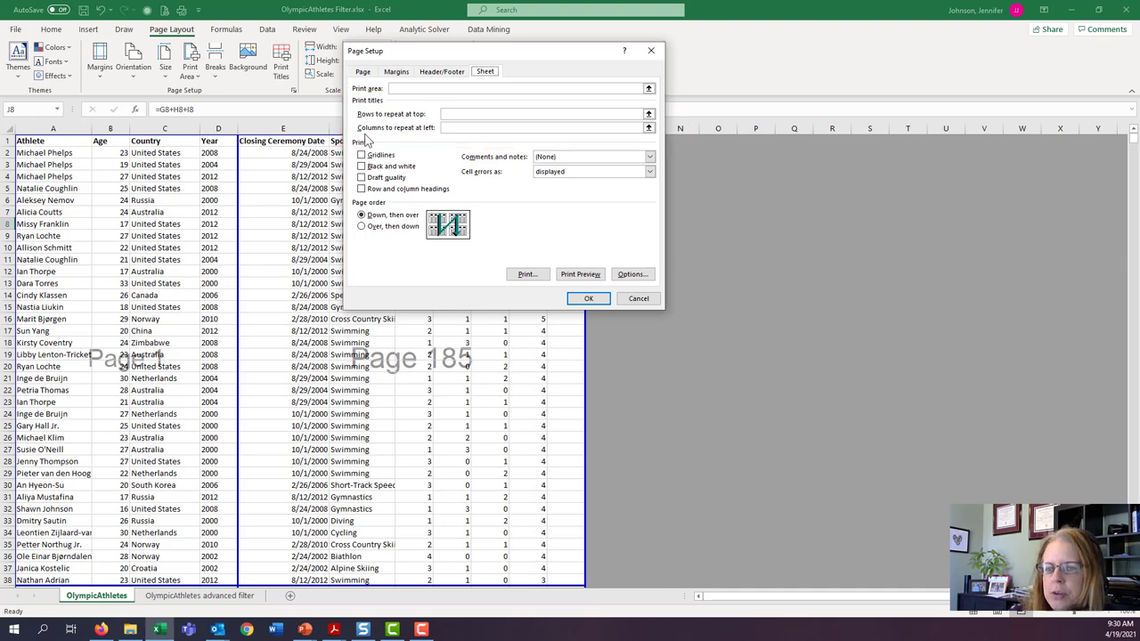
{"action": "left_click", "coordinate": [649, 114]}
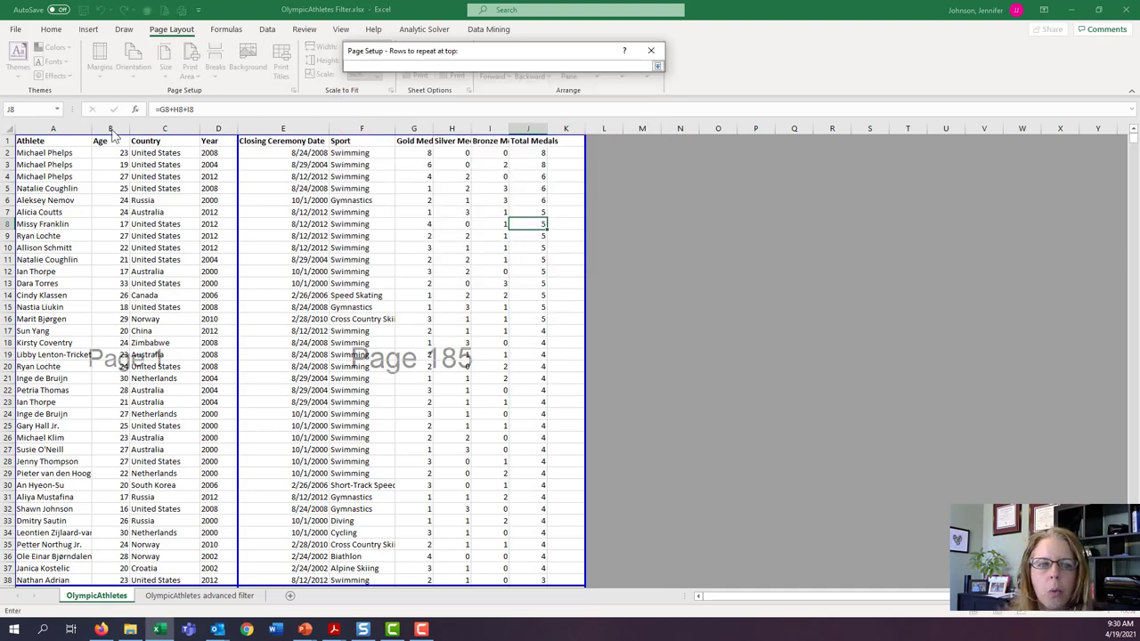
{"action": "left_click", "coordinate": [7, 140]}
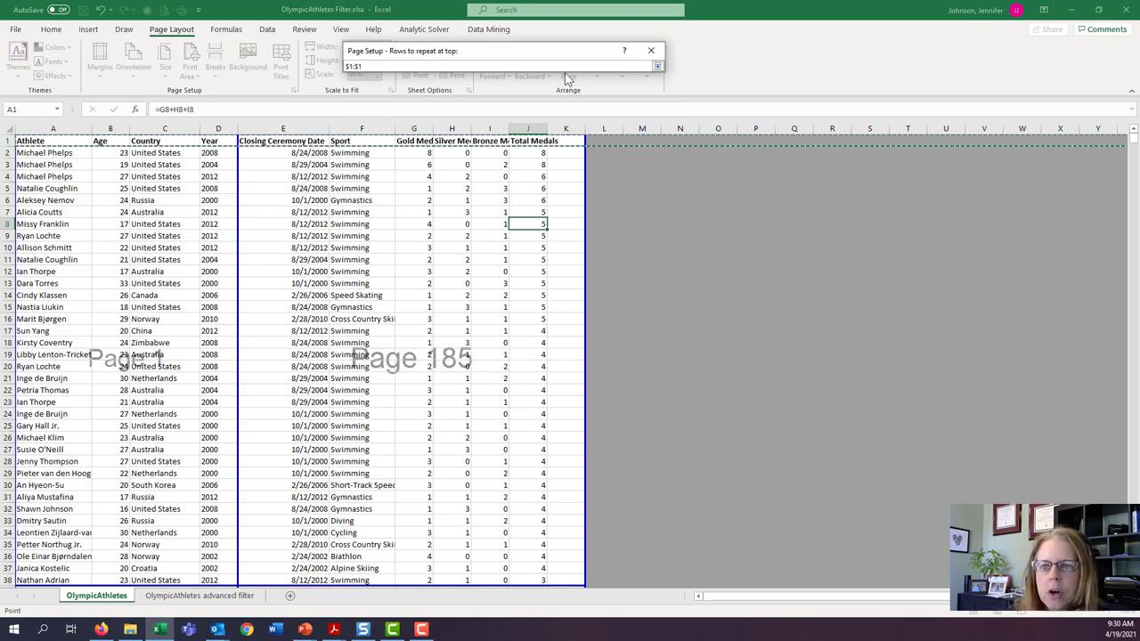
{"action": "left_click", "coordinate": [657, 66]}
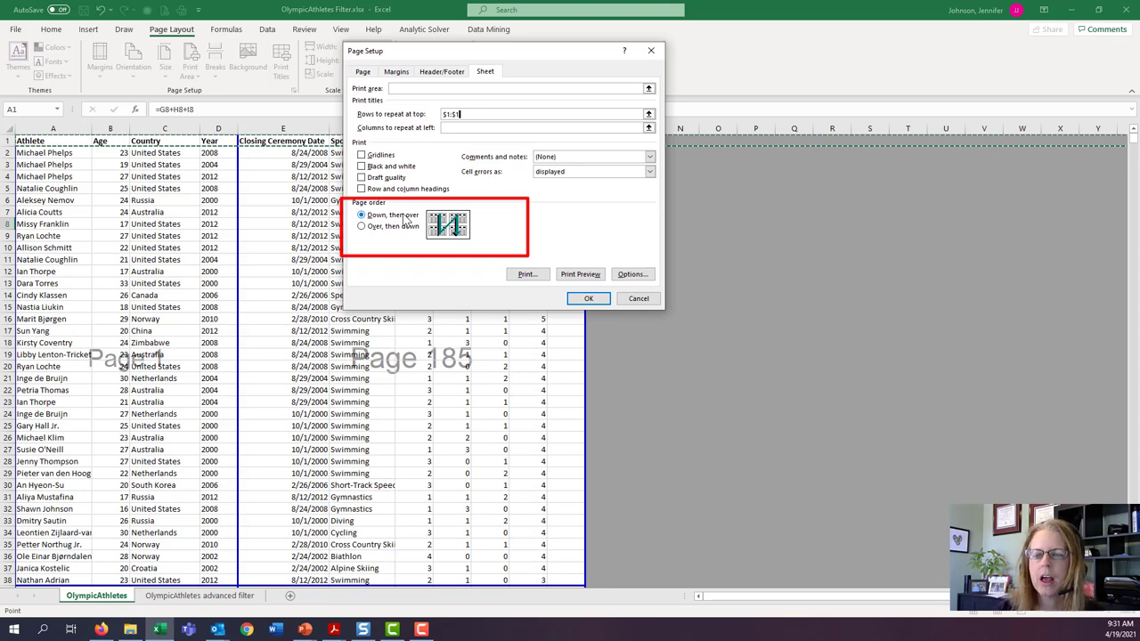
{"action": "left_click", "coordinate": [395, 229]}
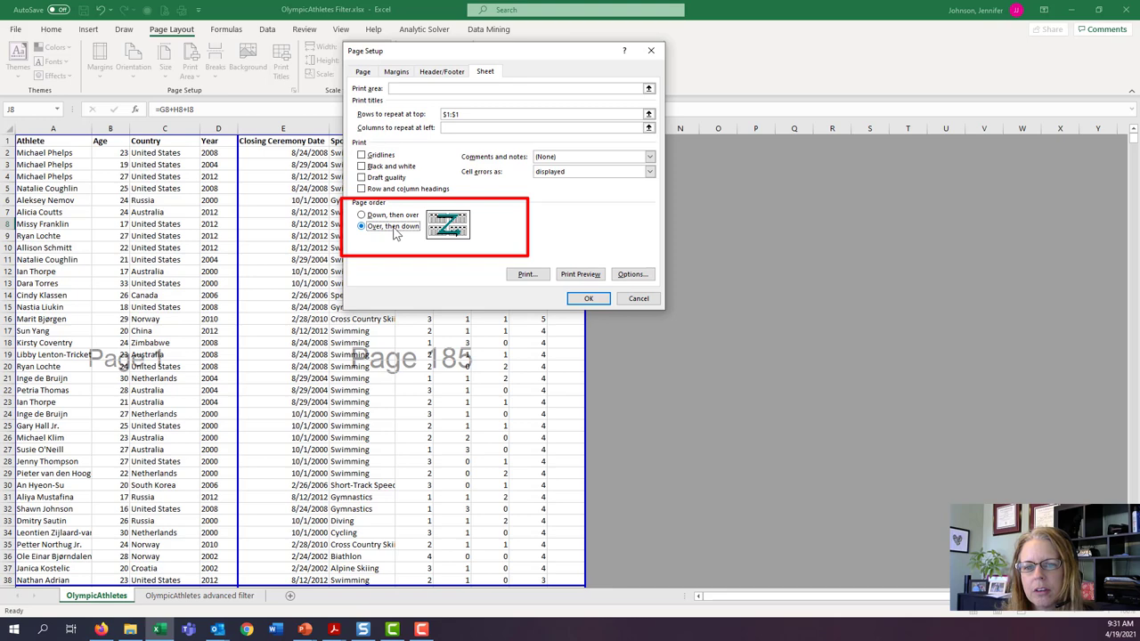
Step: Set the print scaling to fit 1 page wide by 1 page tall and check the result in the print preview
{"action": "left_click", "coordinate": [363, 74]}
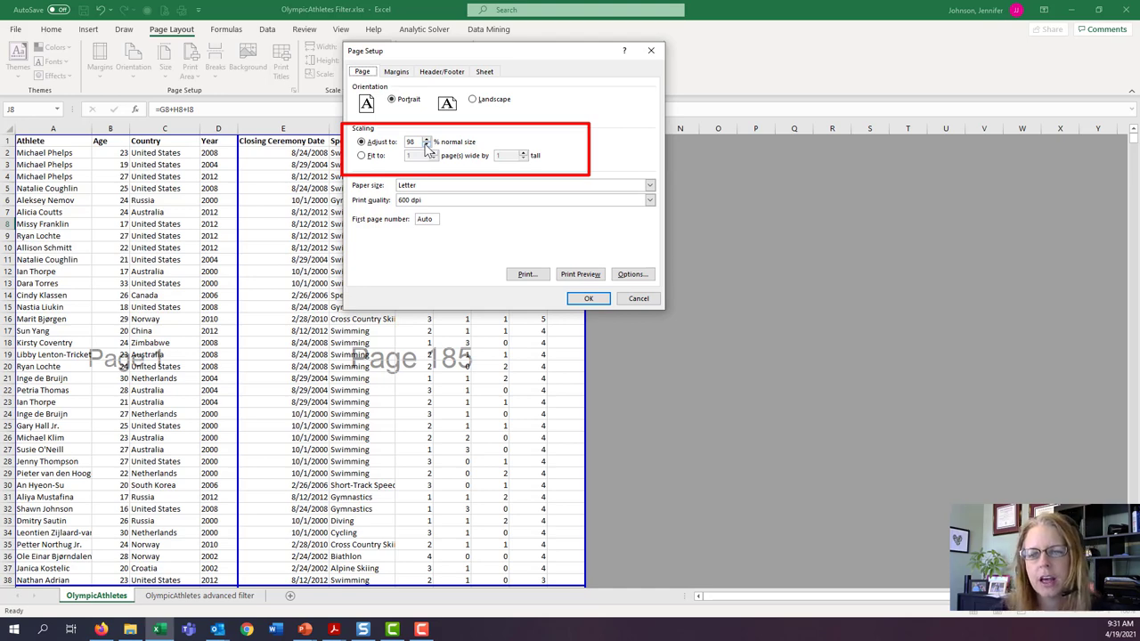
{"action": "left_click", "coordinate": [427, 146]}
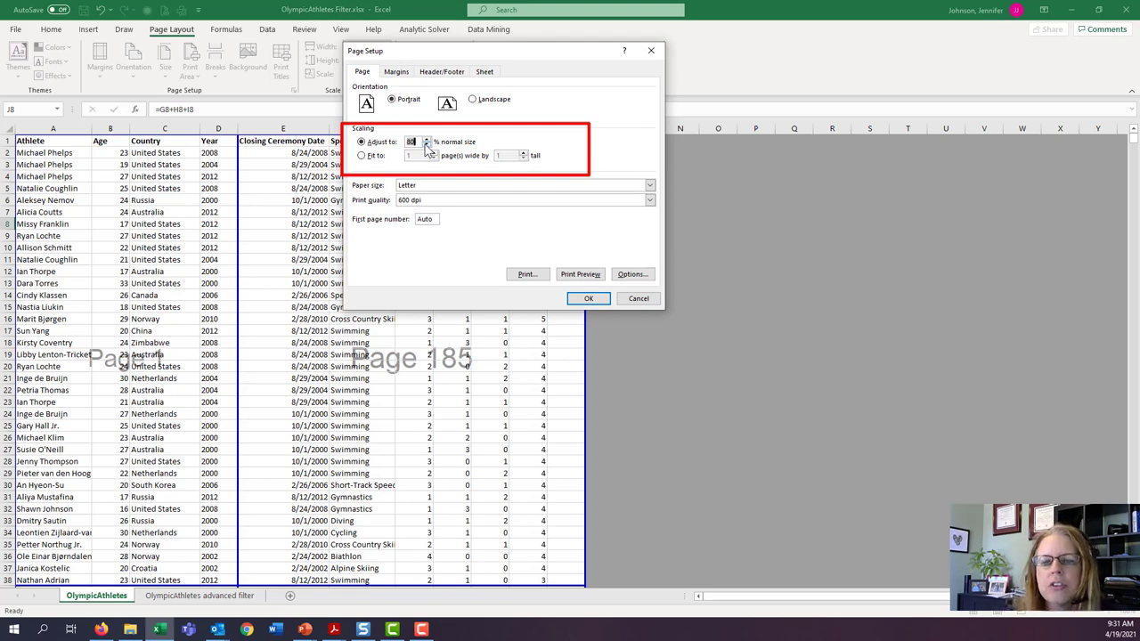
{"action": "left_click", "coordinate": [374, 157]}
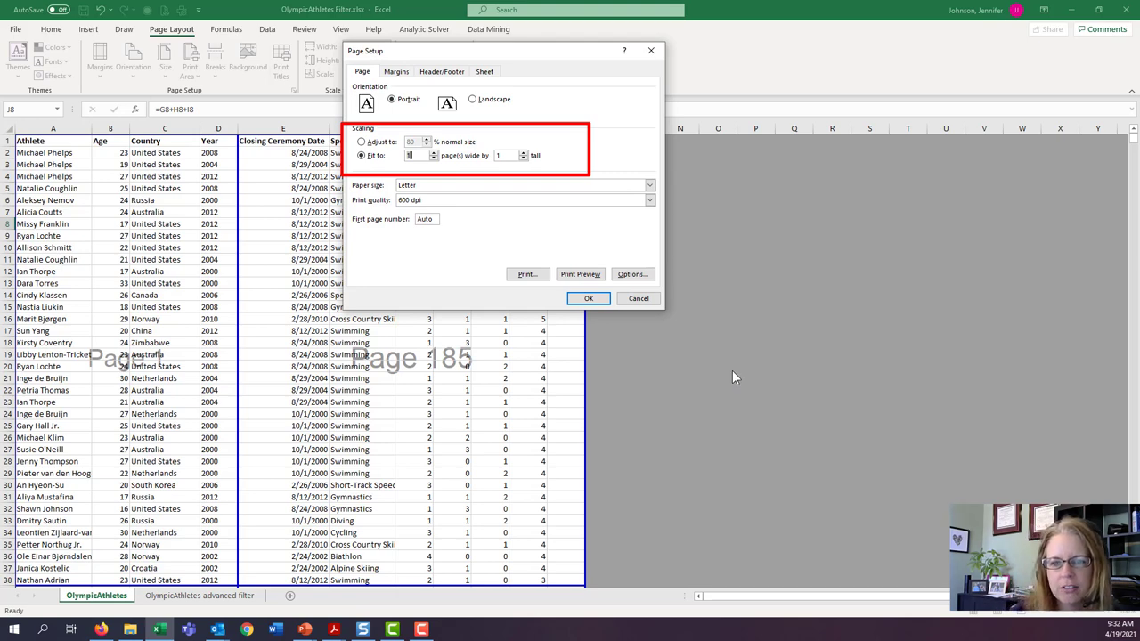
{"action": "left_click", "coordinate": [588, 299]}
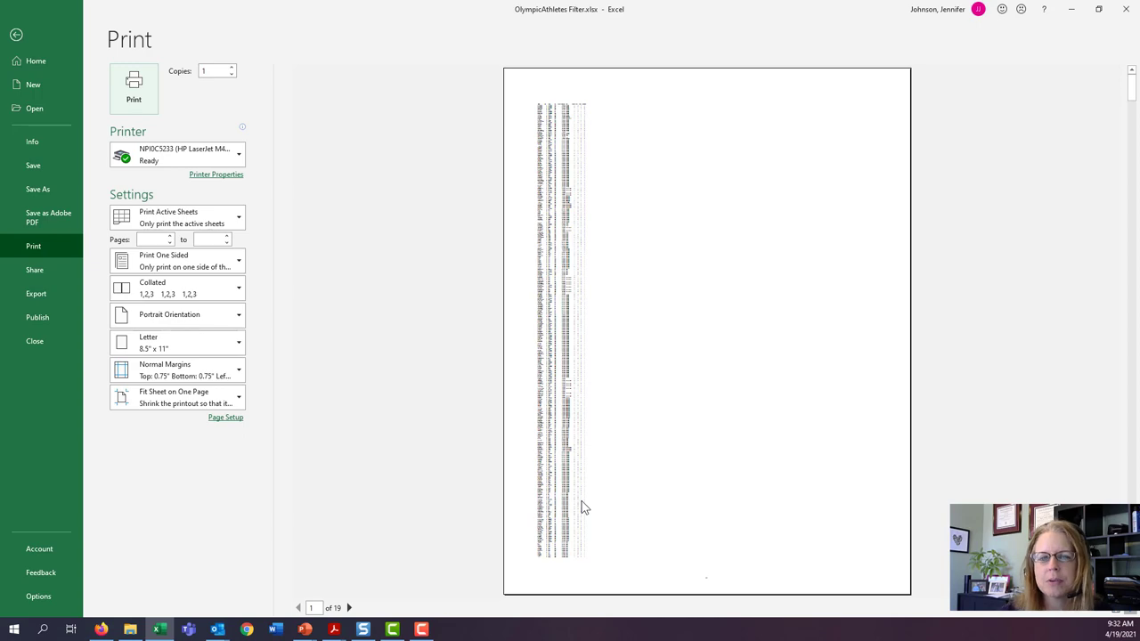
{"action": "key", "text": "Escape"}
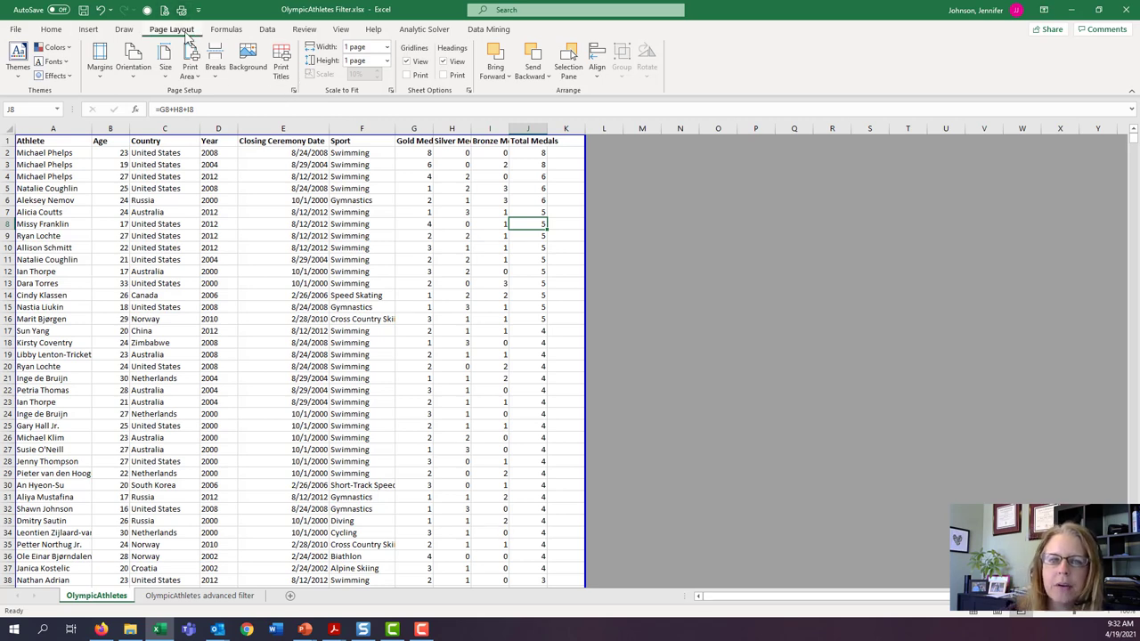
Step: Clear the pages-tall value, keeping the fit at 1 page wide, and look through the first several pages in the print preview
{"action": "left_click", "coordinate": [294, 91]}
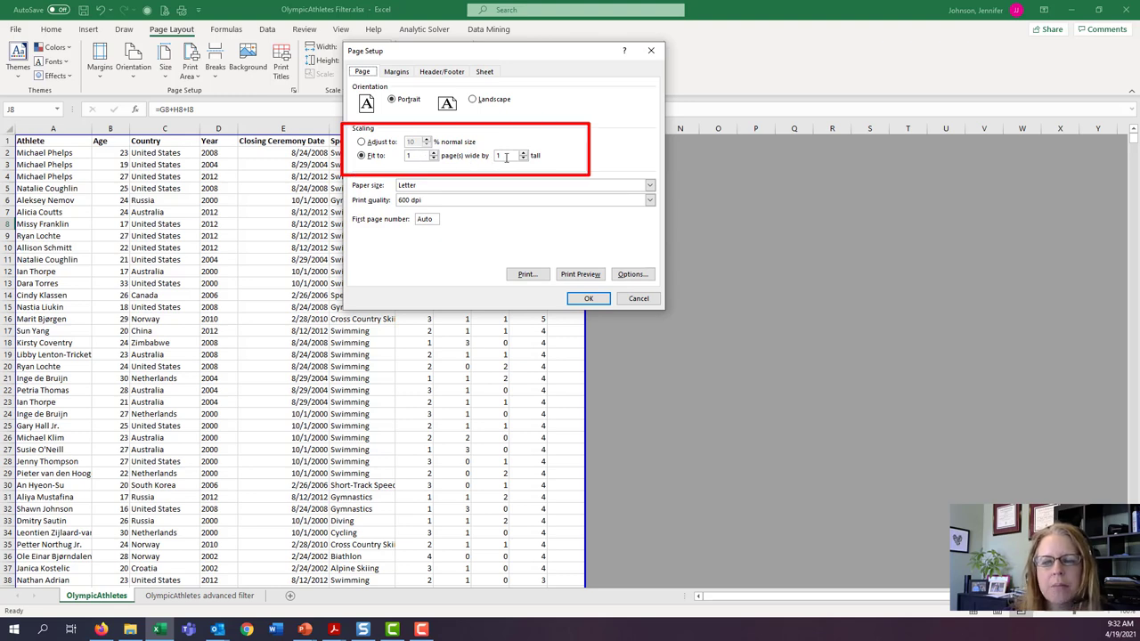
{"action": "left_click_drag", "start_coordinate": [506, 157], "coordinate": [466, 159]}
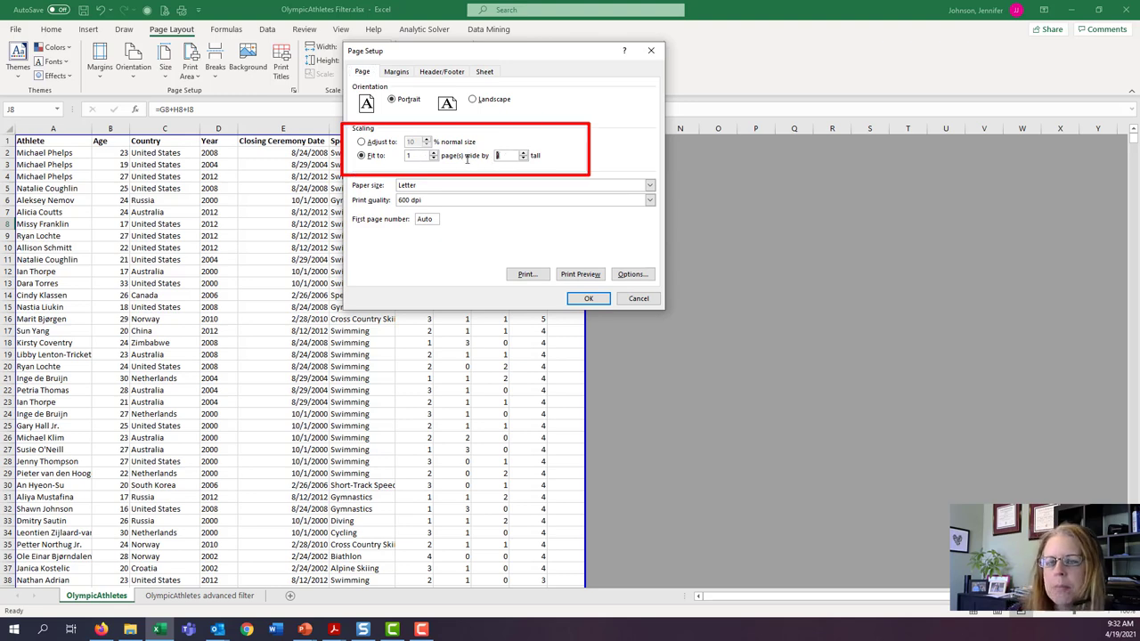
{"action": "key", "text": "BackSpace"}
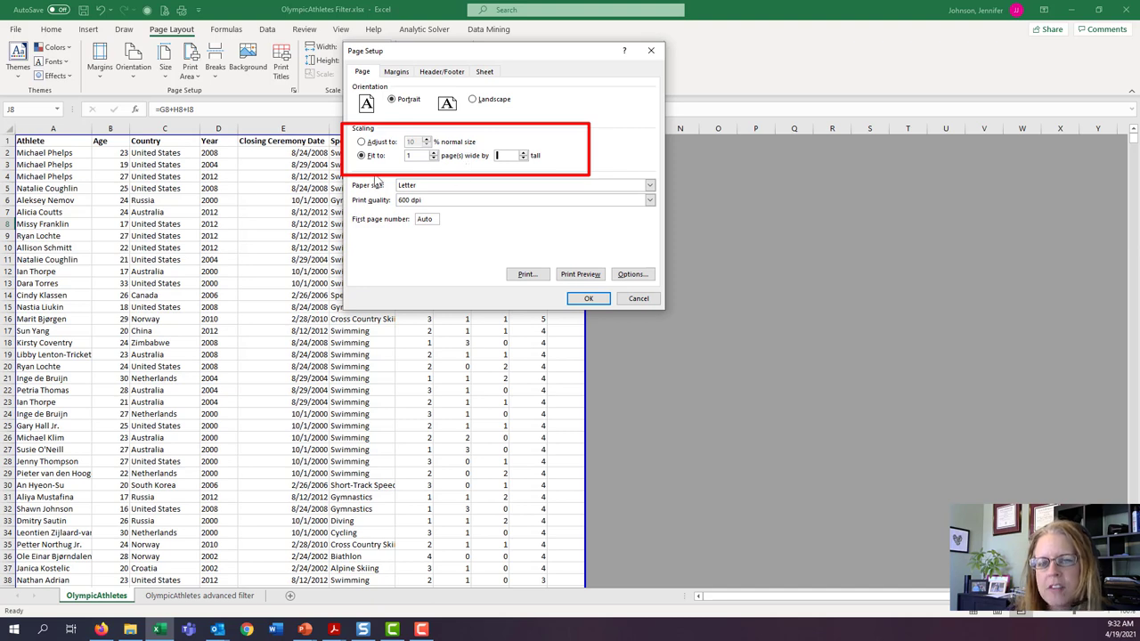
{"action": "left_click", "coordinate": [502, 154]}
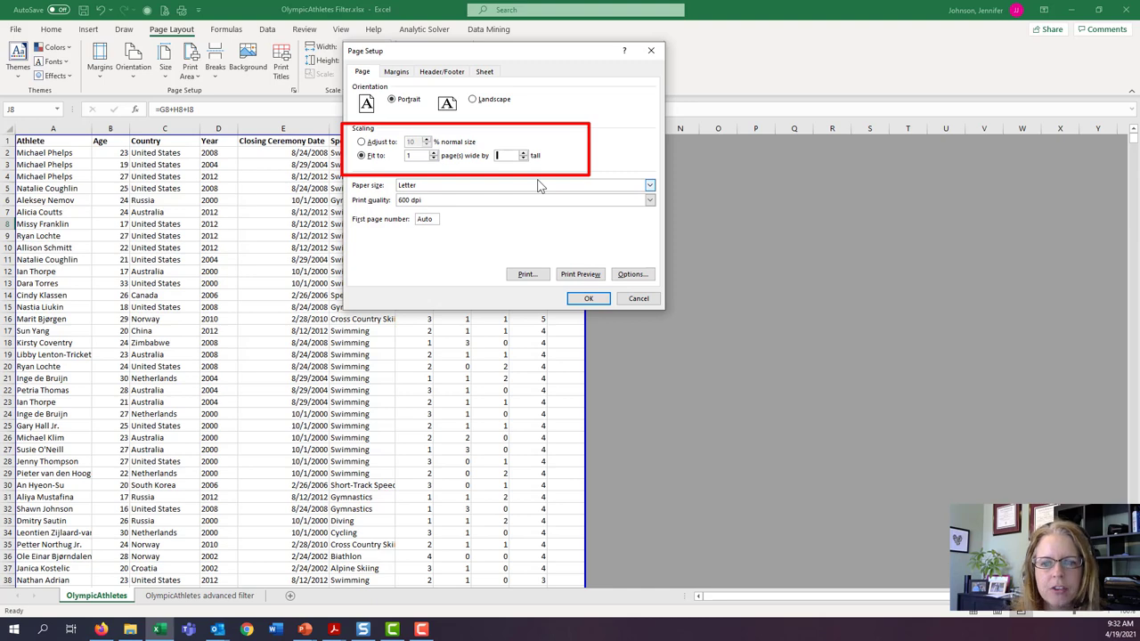
{"action": "left_click", "coordinate": [579, 275]}
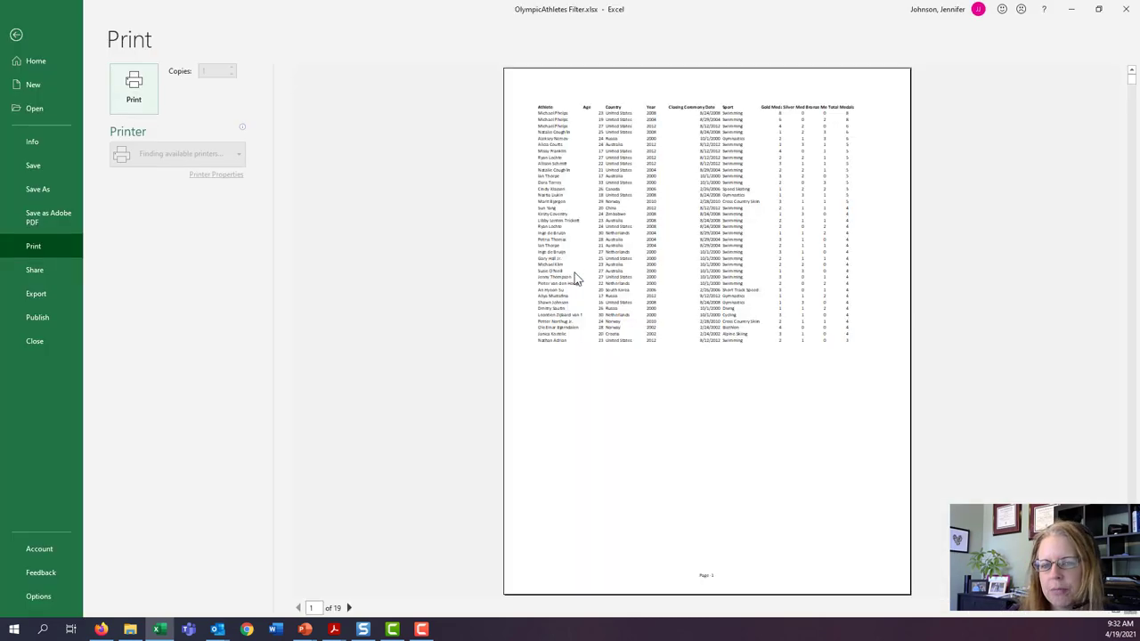
{"action": "scroll", "coordinate": [570, 316], "scroll_direction": "down", "scroll_amount": 1}
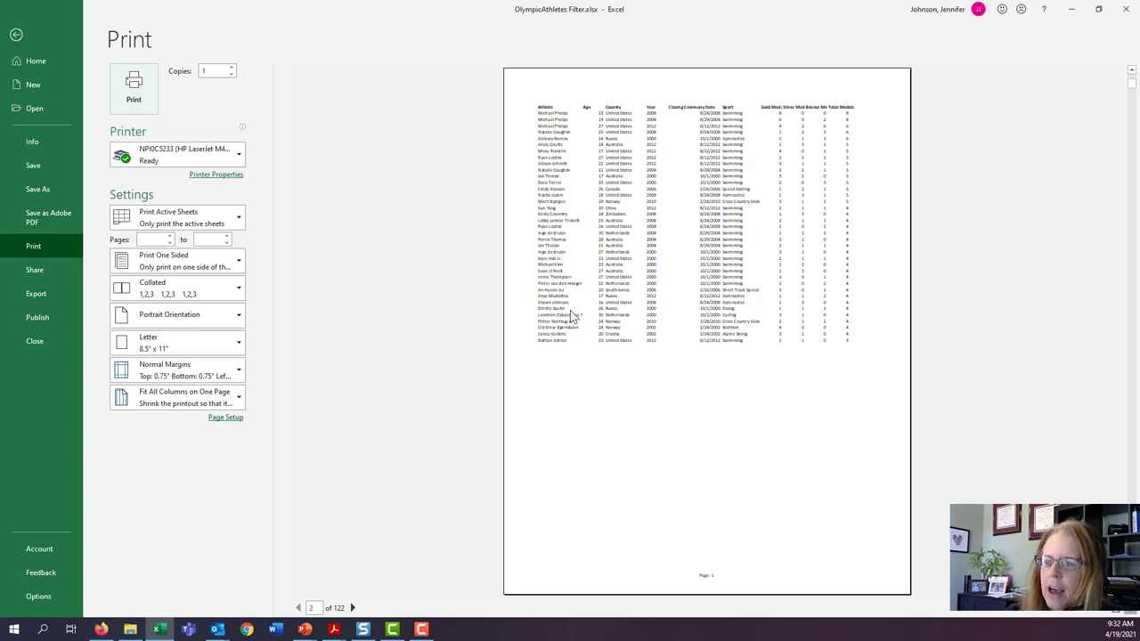
{"action": "scroll", "coordinate": [570, 310], "scroll_direction": "down", "scroll_amount": 2}
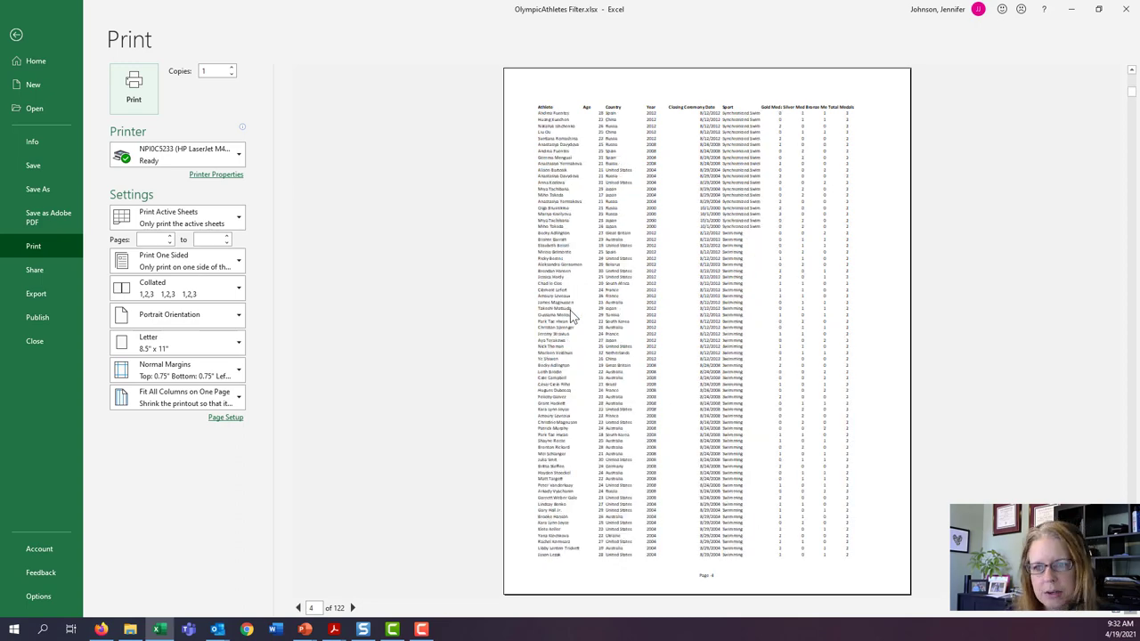
{"action": "scroll", "coordinate": [570, 310], "scroll_direction": "down", "scroll_amount": 2}
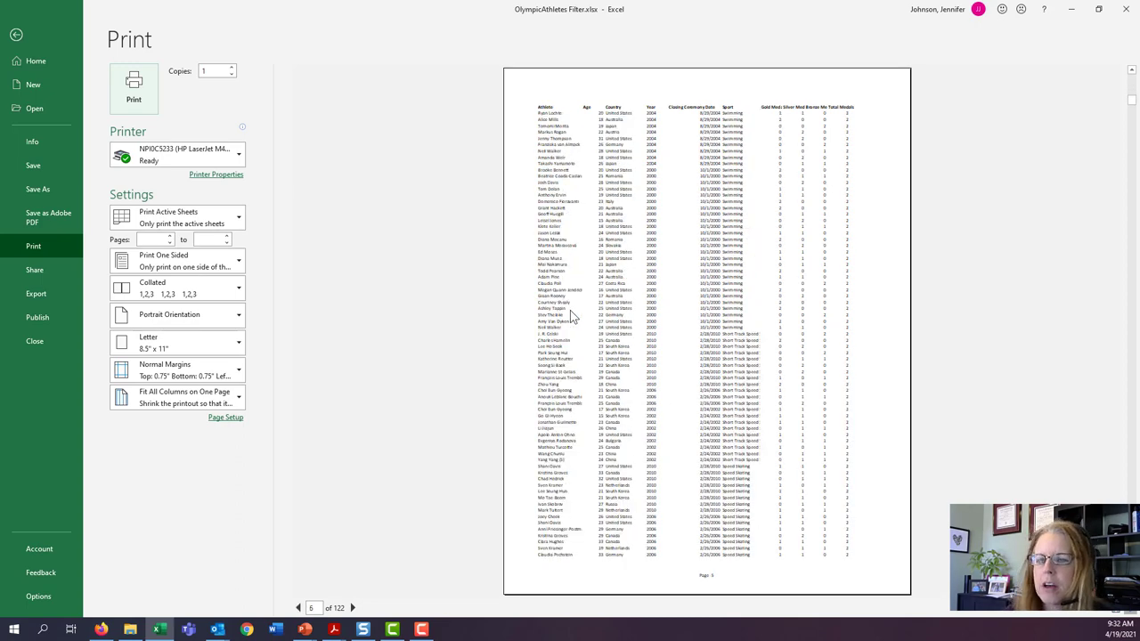
{"action": "scroll", "coordinate": [570, 310], "scroll_direction": "up", "scroll_amount": 5}
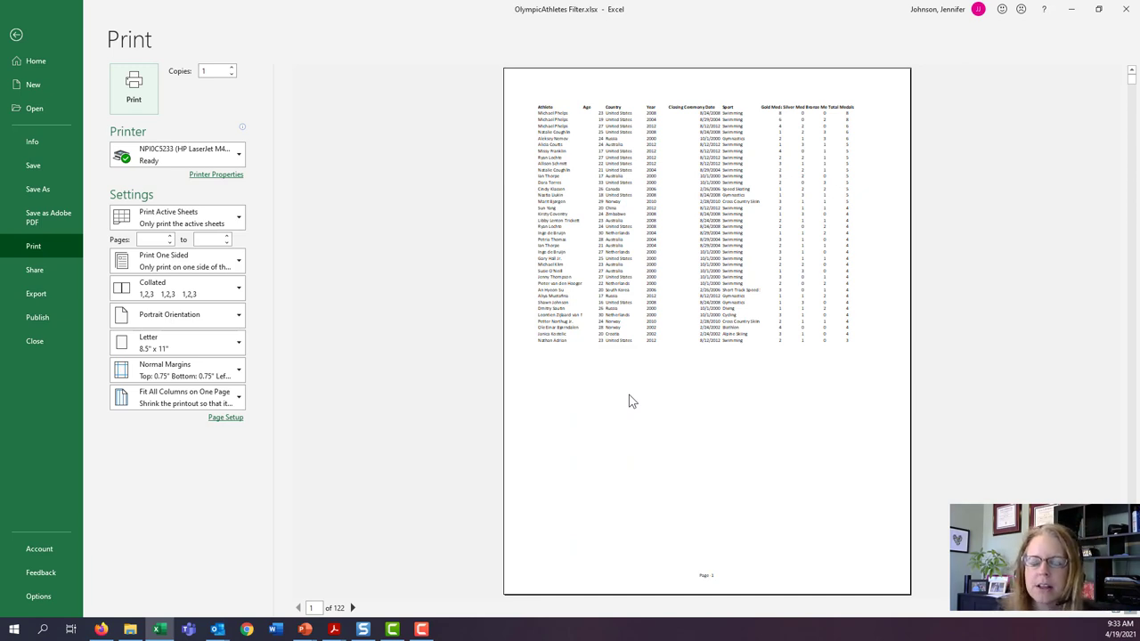
{"action": "key", "text": "Escape"}
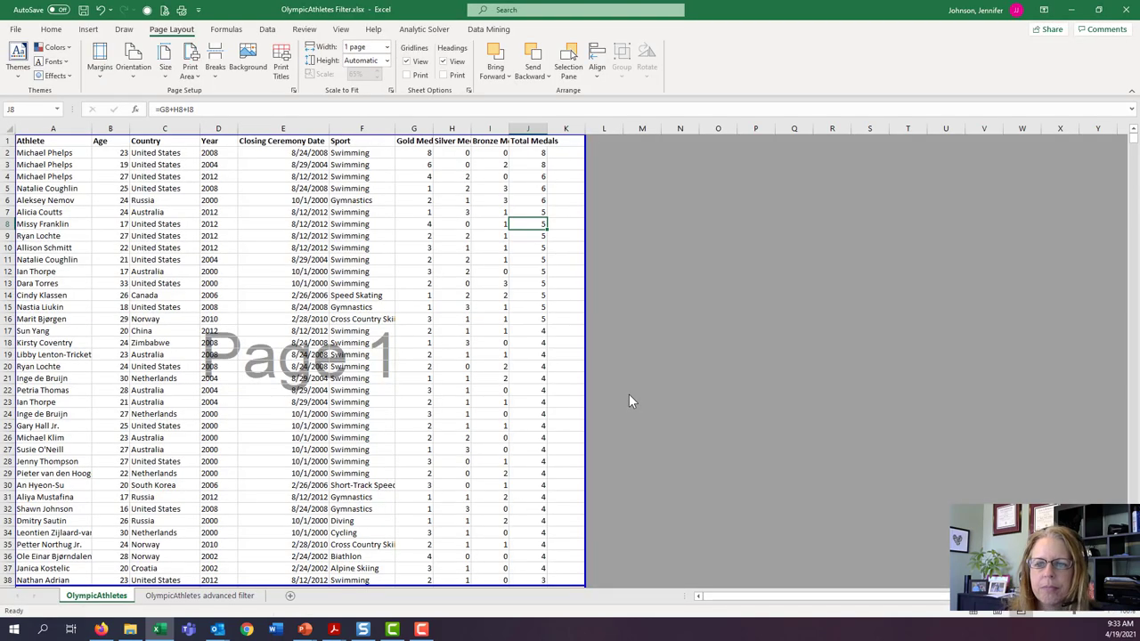
Step: Reset all page breaks to remove the manual break below row 38
{"action": "scroll", "coordinate": [629, 401], "scroll_direction": "down", "scroll_amount": 2}
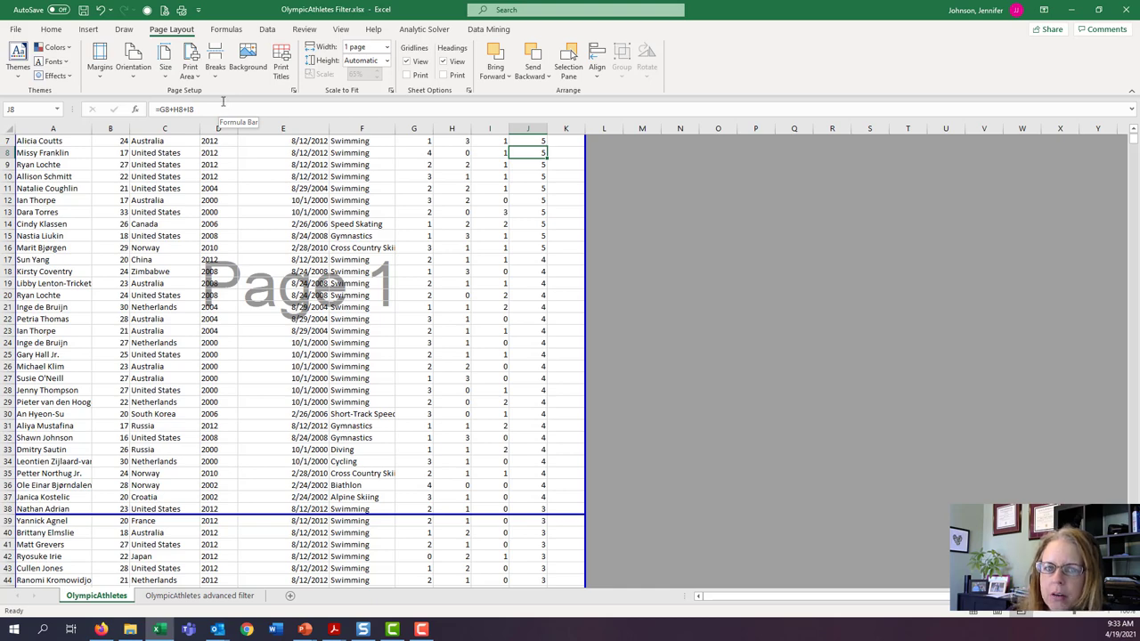
{"action": "left_click", "coordinate": [220, 319]}
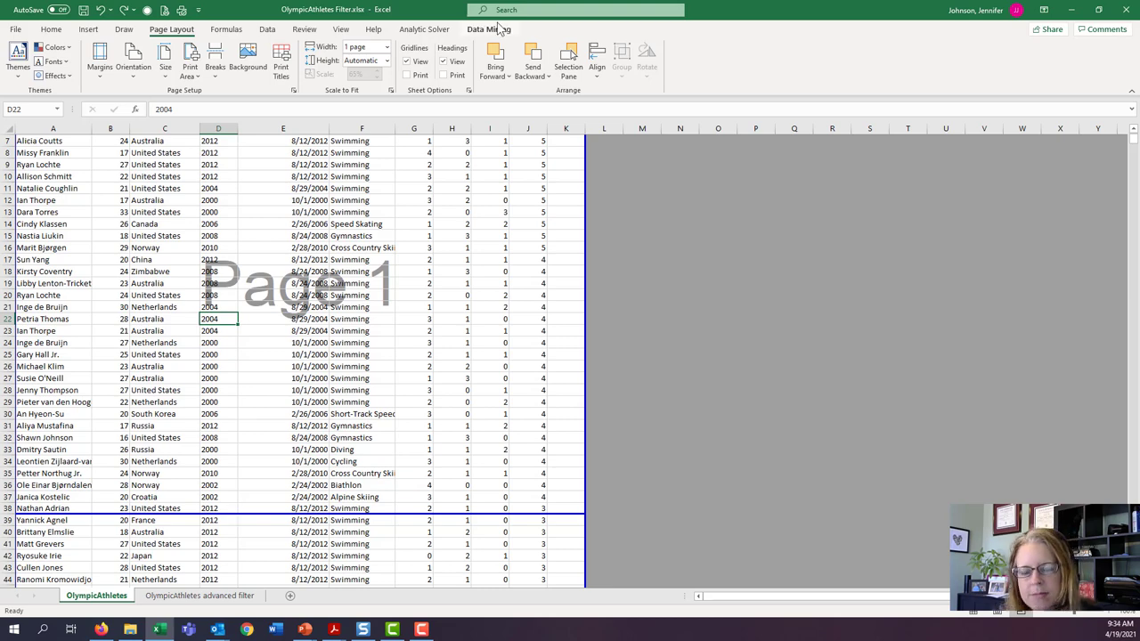
{"action": "left_click", "coordinate": [11, 509]}
{"action": "right_click", "coordinate": [13, 510]}
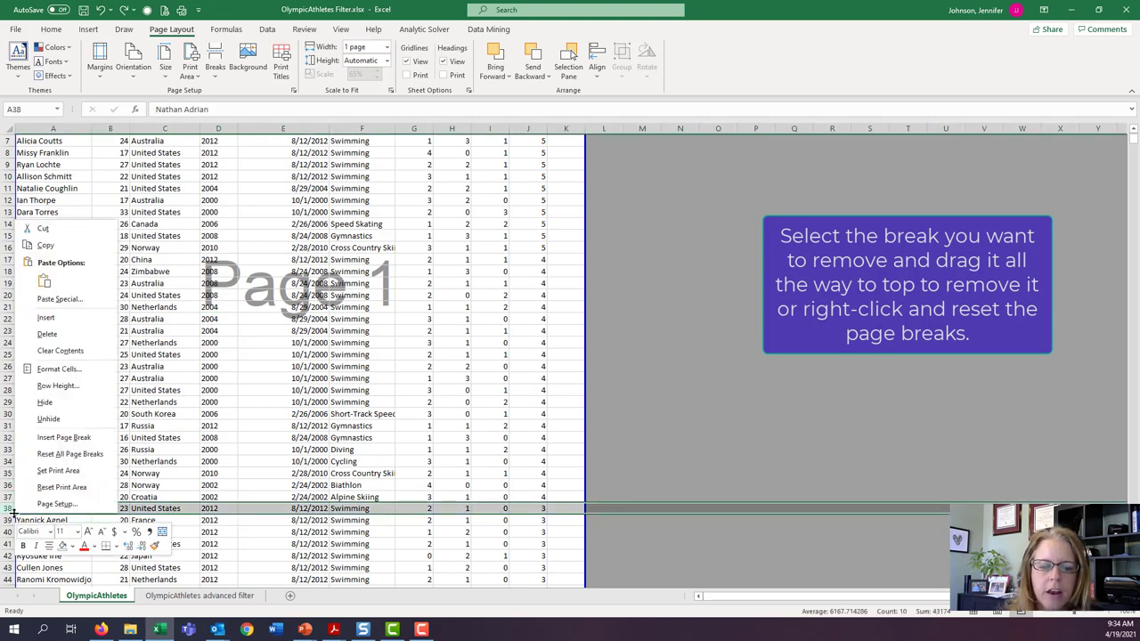
{"action": "left_click", "coordinate": [107, 463]}
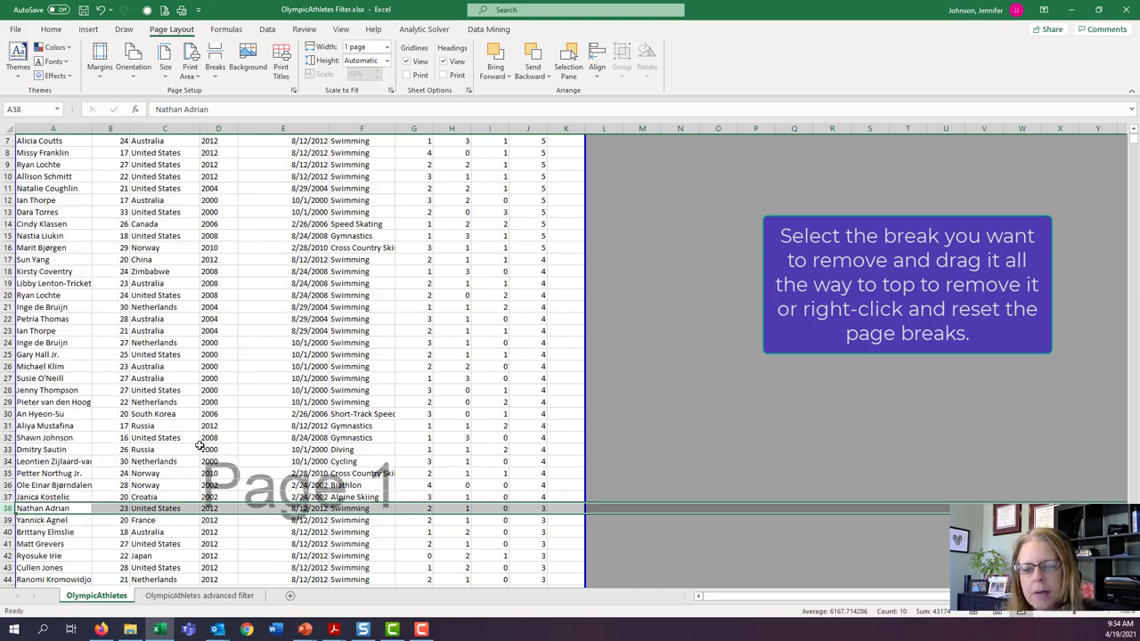
{"action": "left_click", "coordinate": [479, 377]}
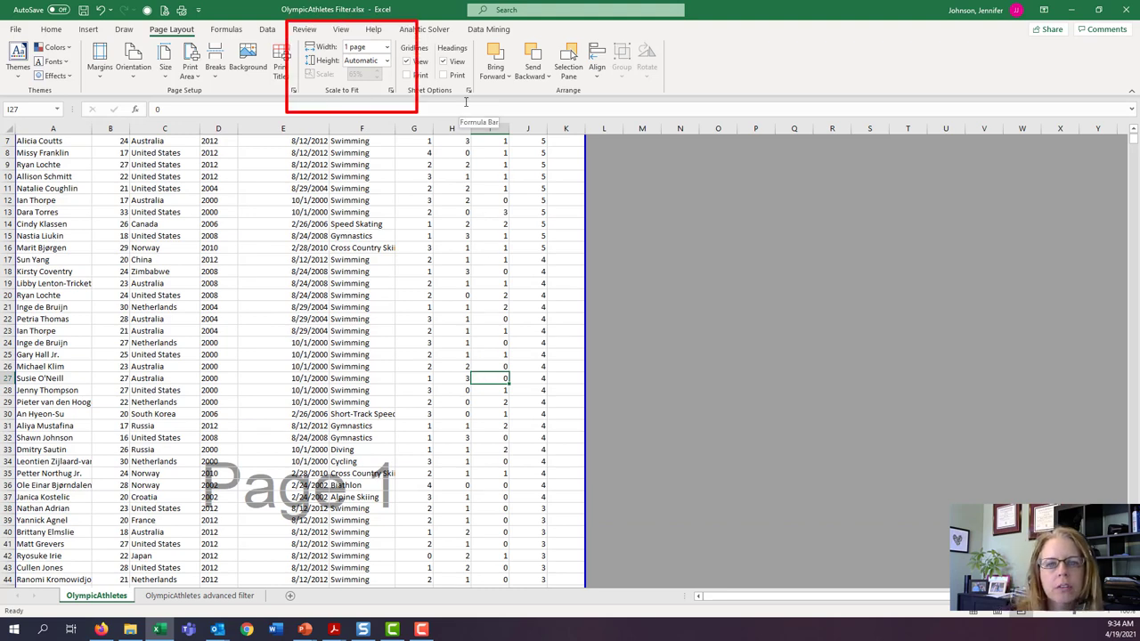
Step: Review the fit-to scaling settings and look through the first several pages in the print preview
{"action": "left_click", "coordinate": [391, 90]}
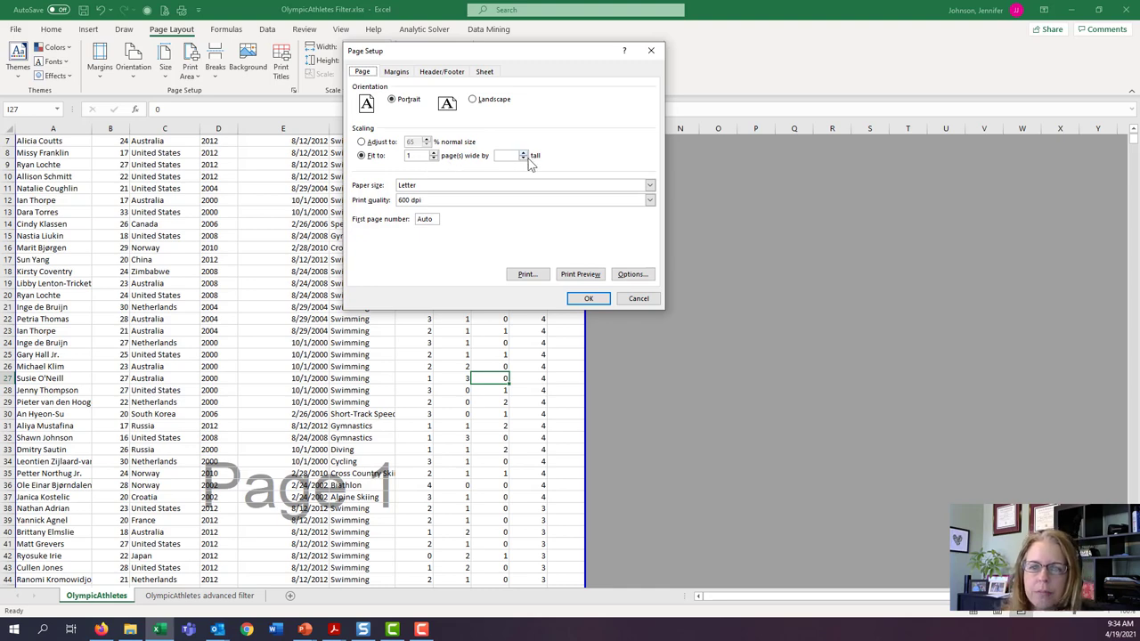
{"action": "left_click", "coordinate": [588, 298]}
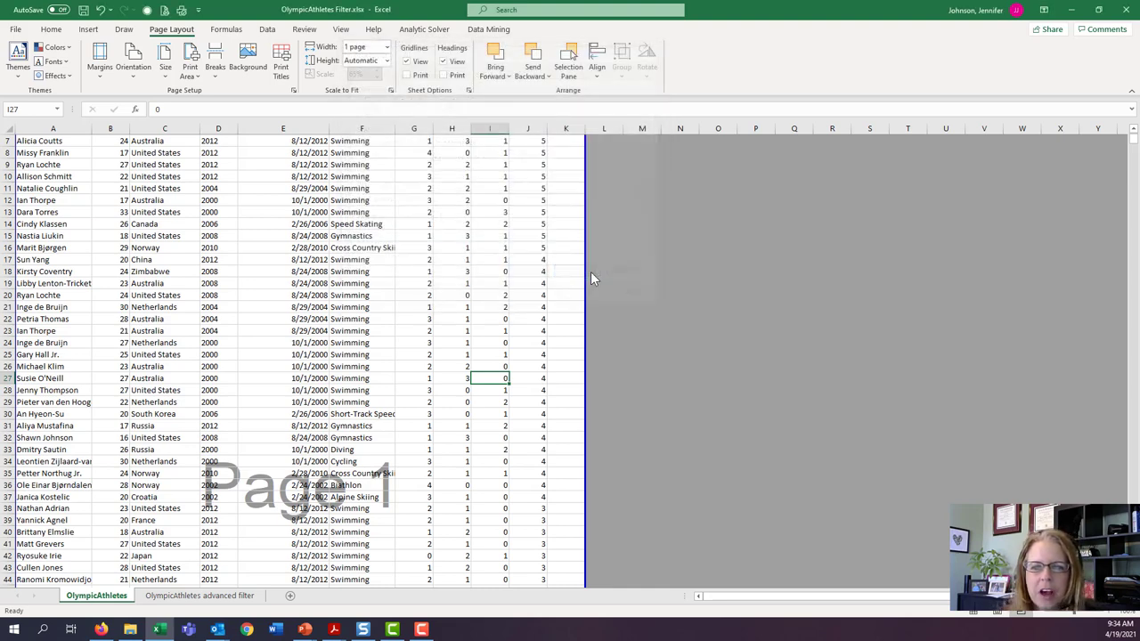
{"action": "key", "text": "ctrl+p"}
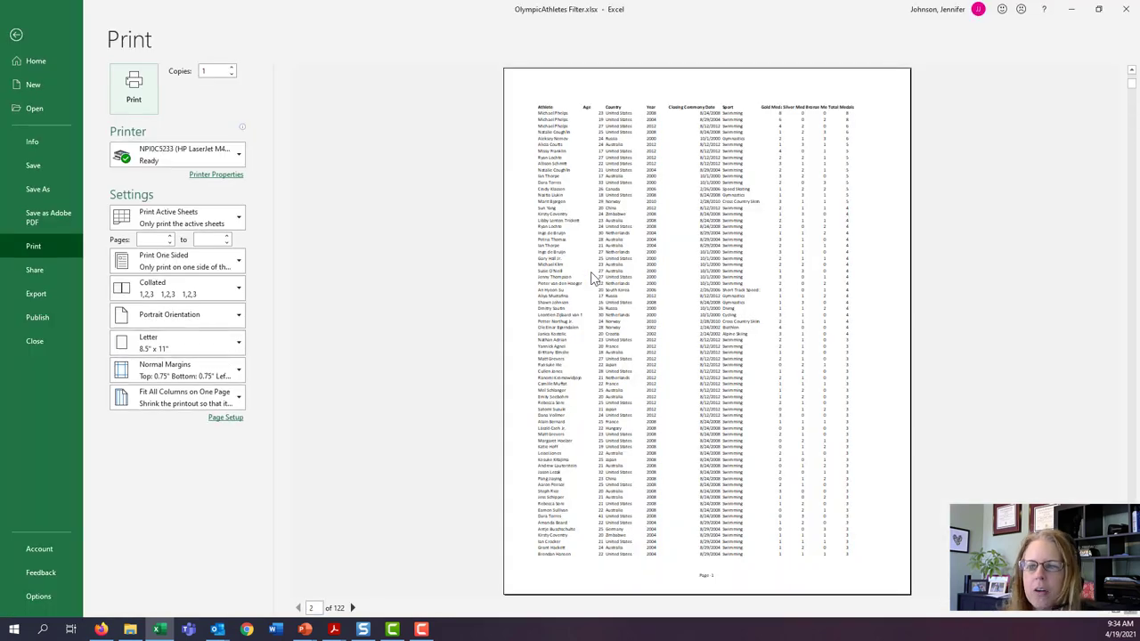
{"action": "scroll", "coordinate": [593, 279], "scroll_direction": "down", "scroll_amount": 4}
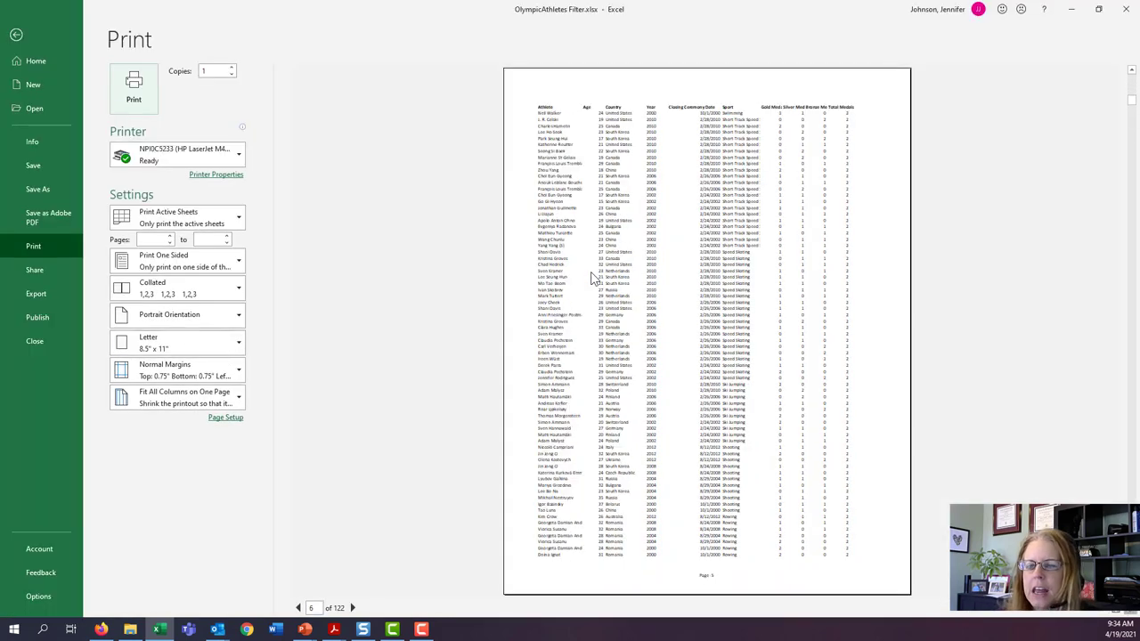
{"action": "scroll", "coordinate": [593, 279], "scroll_direction": "down", "scroll_amount": 3}
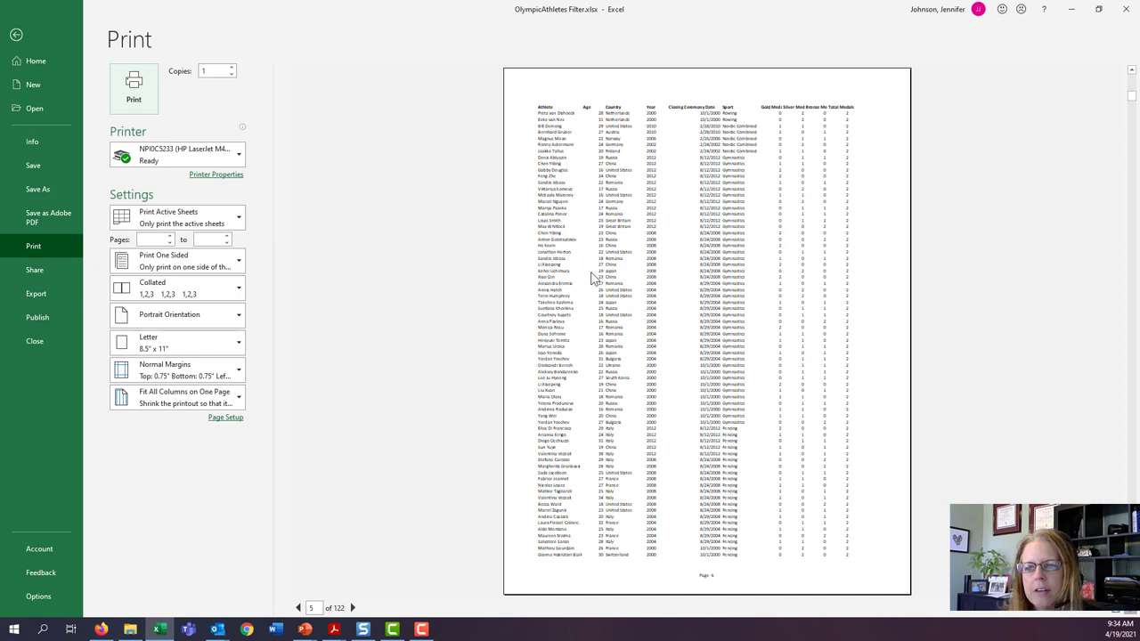
{"action": "scroll", "coordinate": [594, 278], "scroll_direction": "up", "scroll_amount": 4}
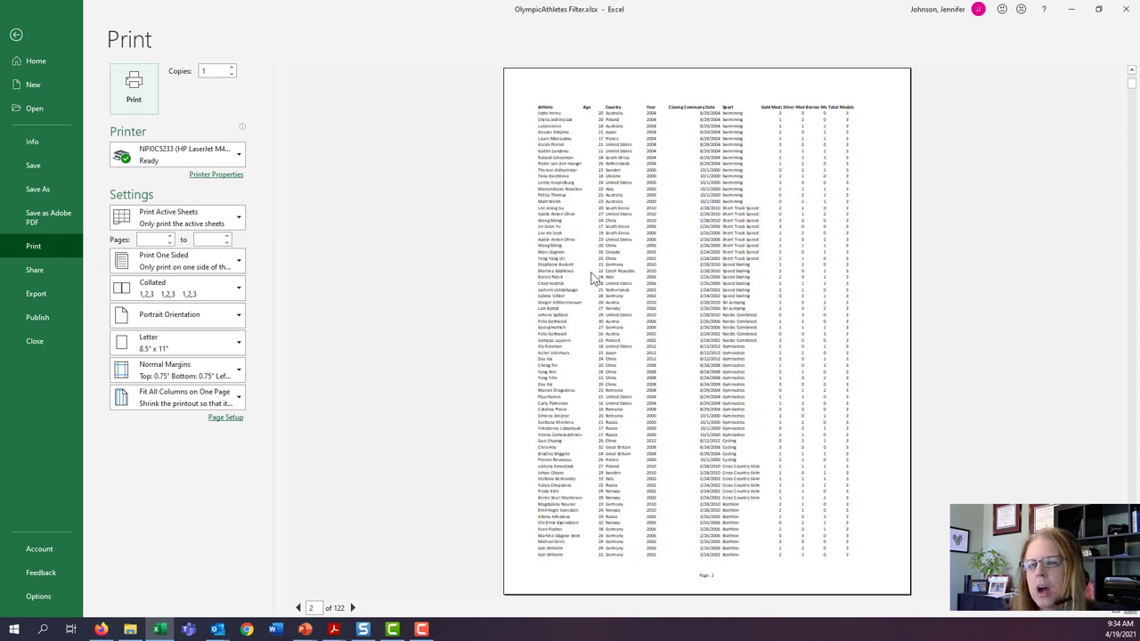
{"action": "key", "text": "Escape"}
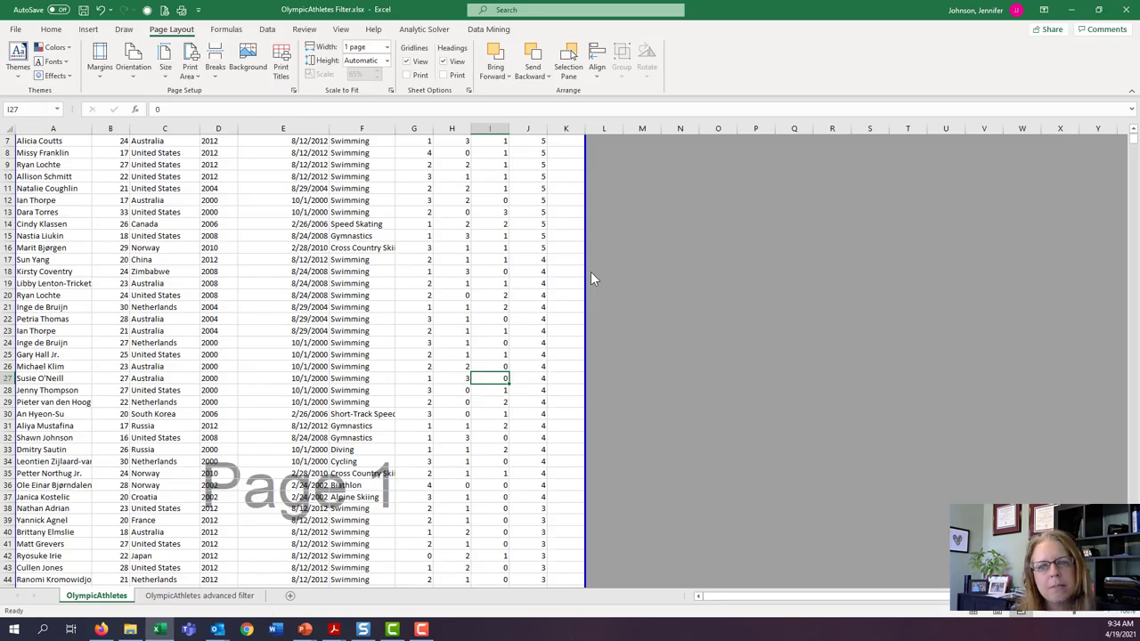
Step: Change the page orientation to landscape, check the first six pages in the print preview and return to the top of the sheet
{"action": "left_click", "coordinate": [134, 70]}
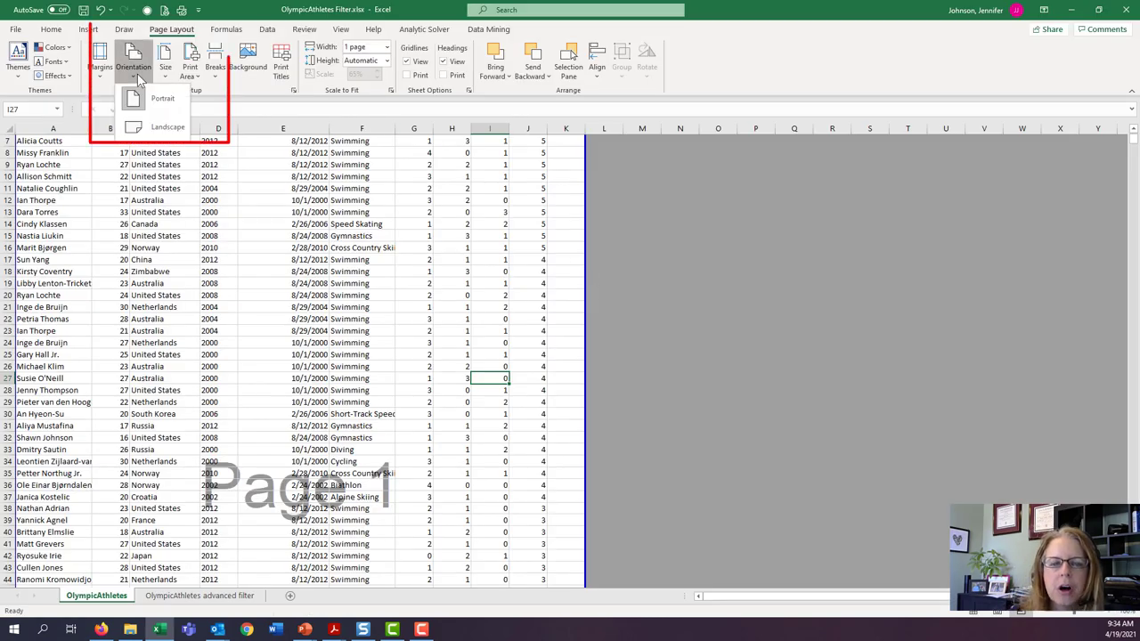
{"action": "left_click", "coordinate": [162, 127]}
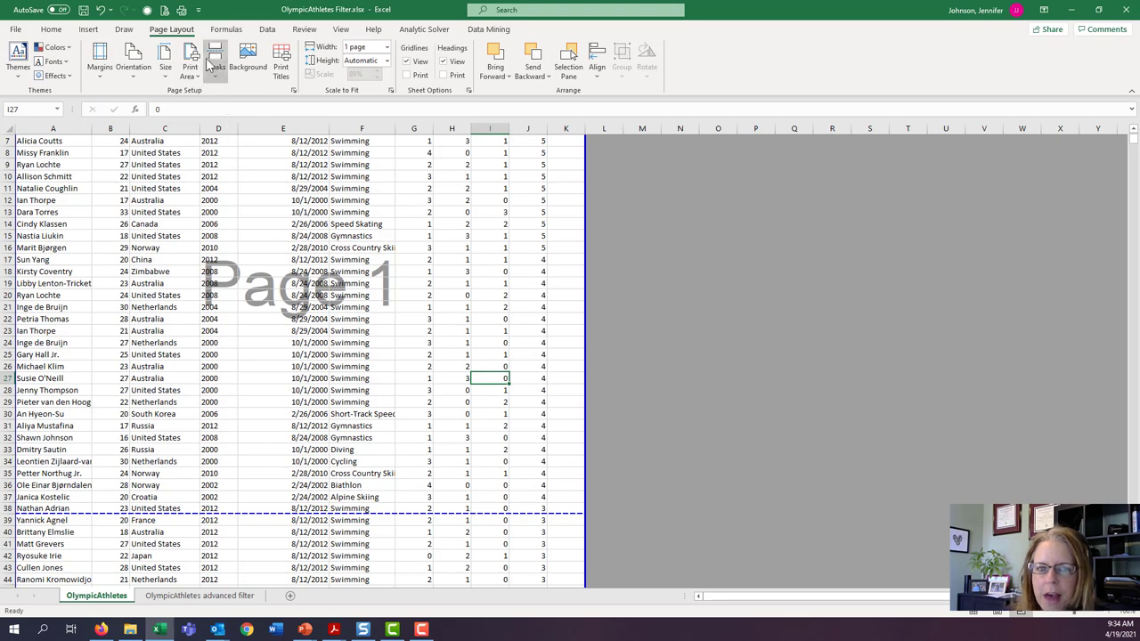
{"action": "left_click", "coordinate": [162, 10]}
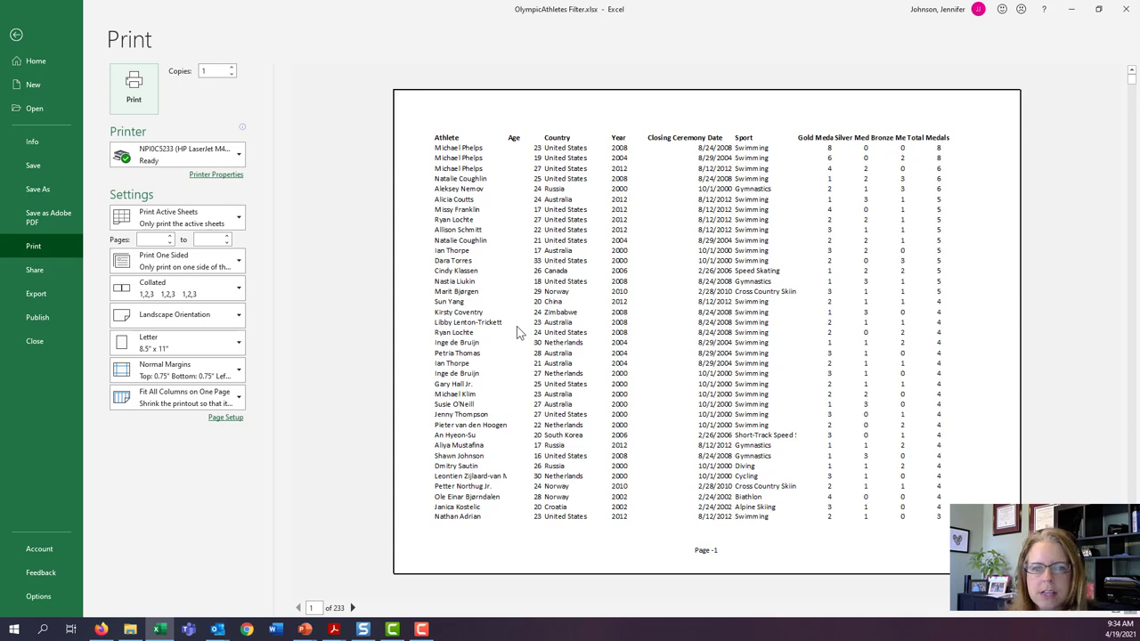
{"action": "scroll", "coordinate": [516, 326], "scroll_direction": "down", "scroll_amount": 1}
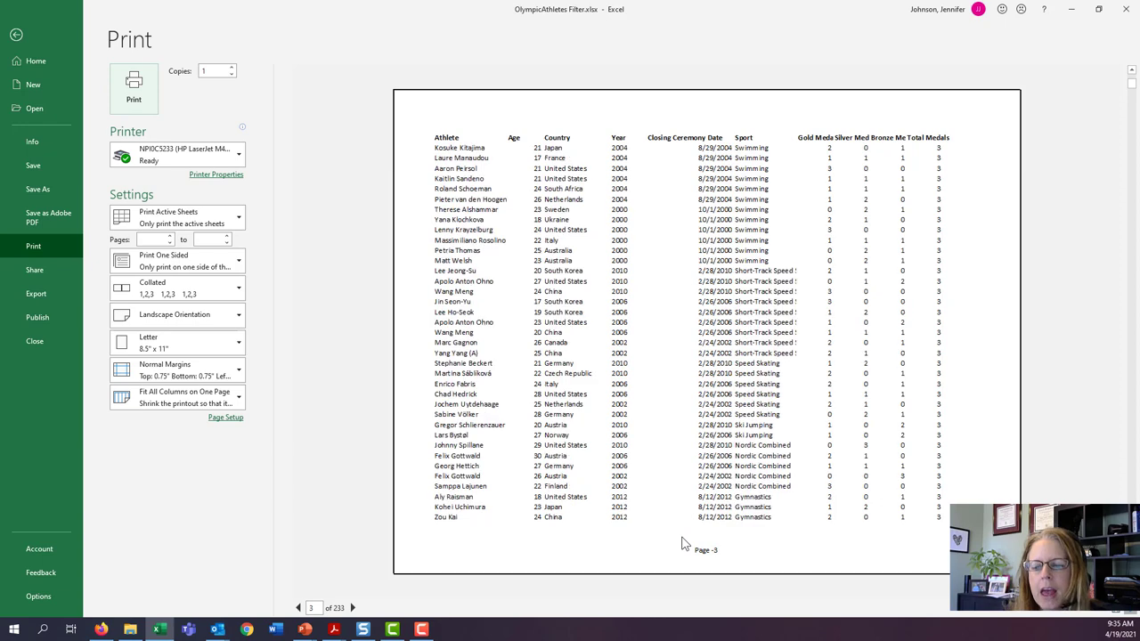
{"action": "scroll", "coordinate": [685, 543], "scroll_direction": "down", "scroll_amount": 1}
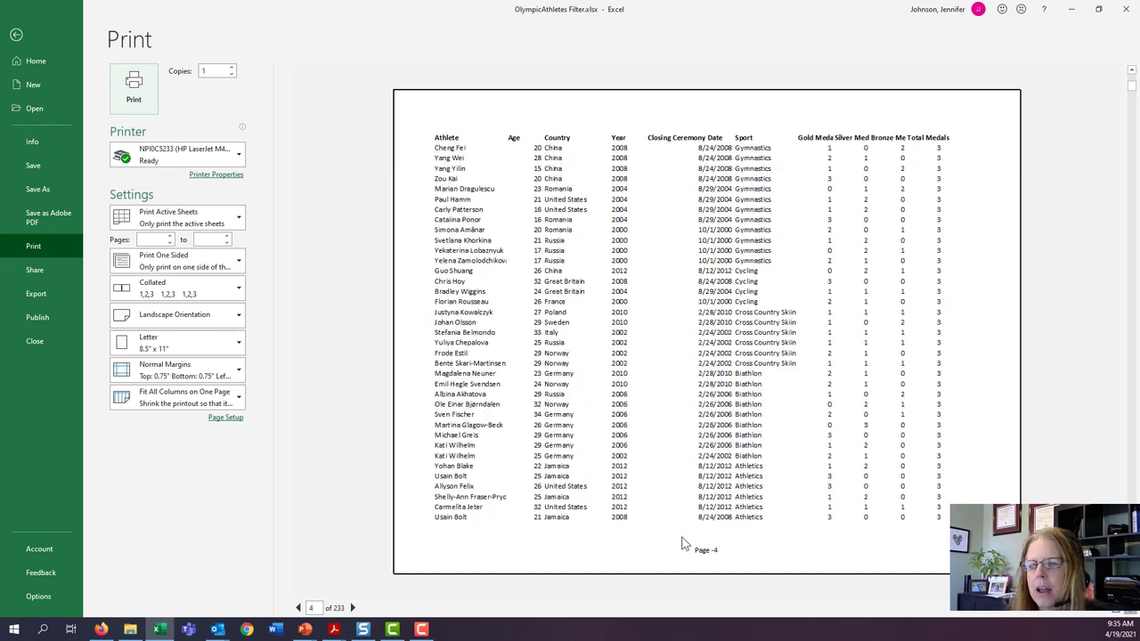
{"action": "scroll", "coordinate": [684, 544], "scroll_direction": "down", "scroll_amount": 2}
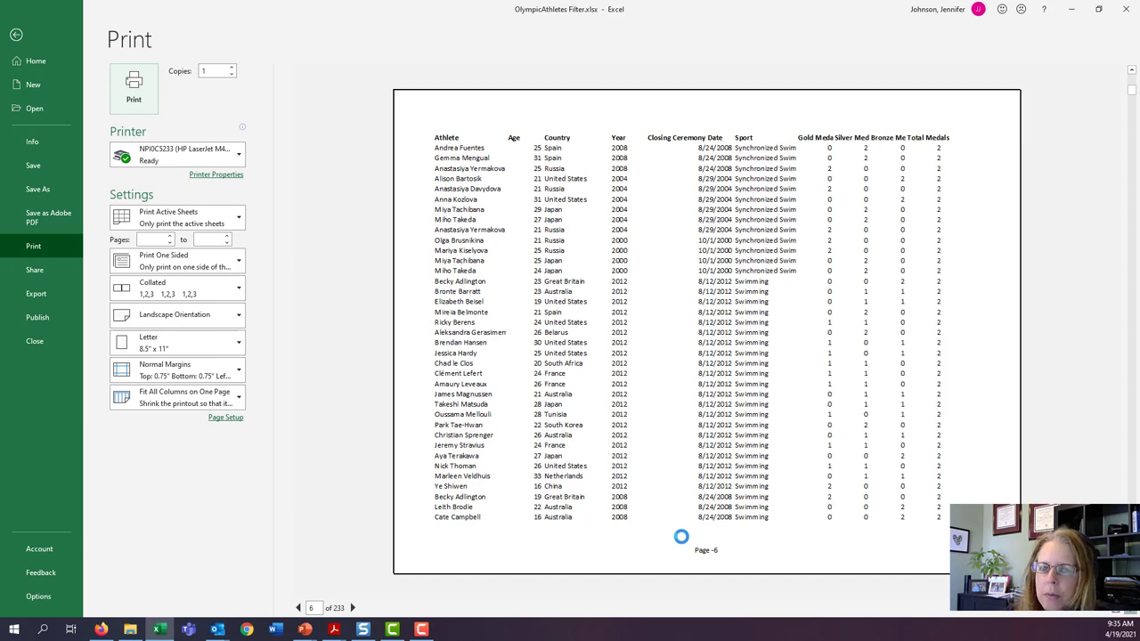
{"action": "key", "text": "Escape"}
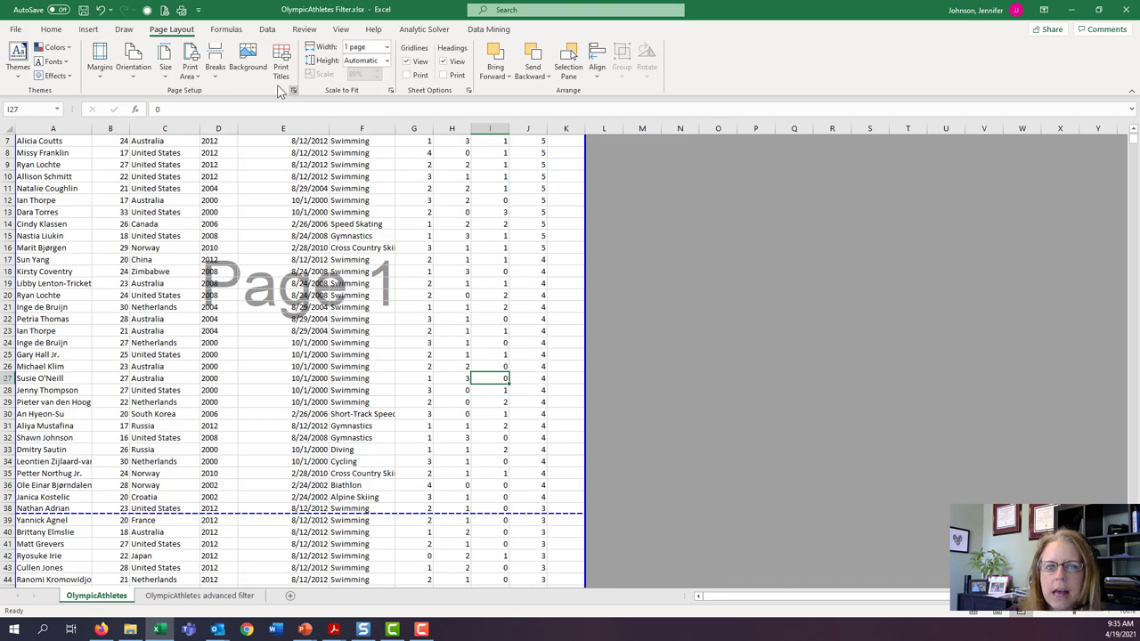
{"action": "scroll", "coordinate": [189, 174], "scroll_direction": "up", "scroll_amount": 2}
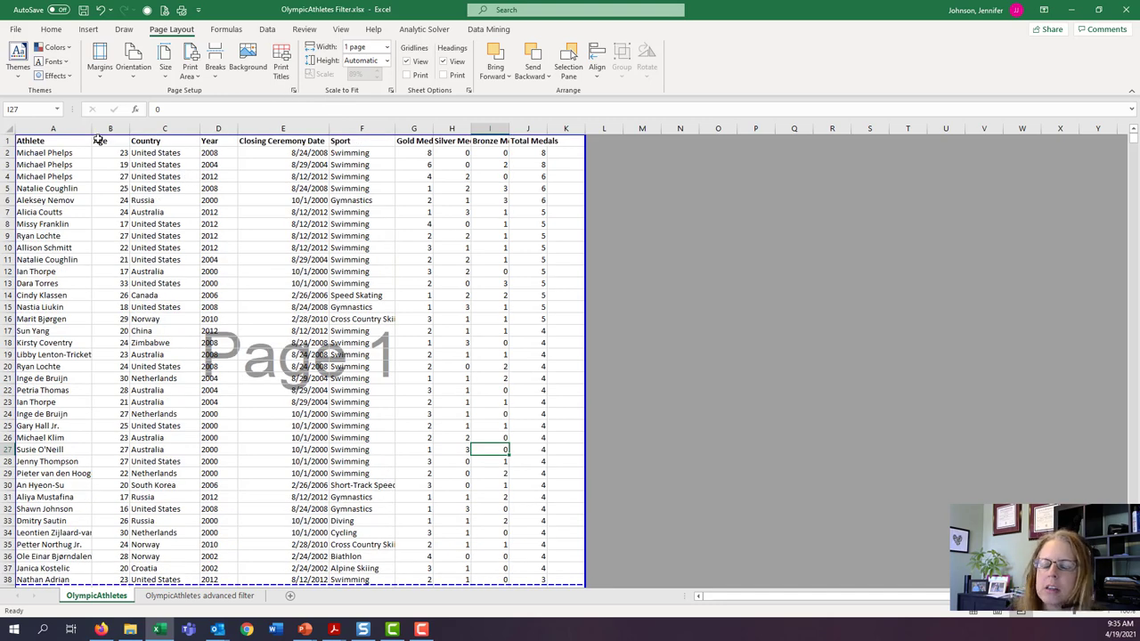